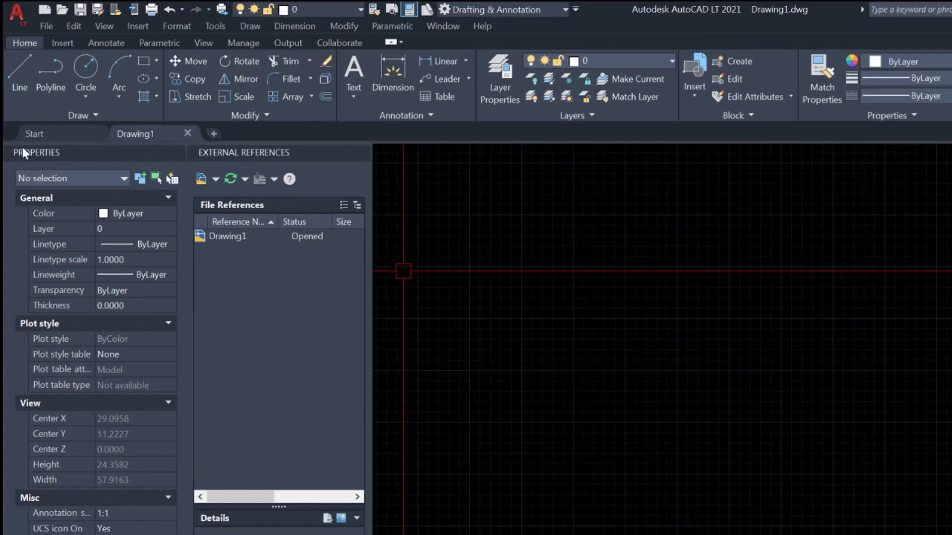
Step: Tour the Insert, Annotate, Parametric, View, Output and Collaborate ribbon tabs
click(63, 42)
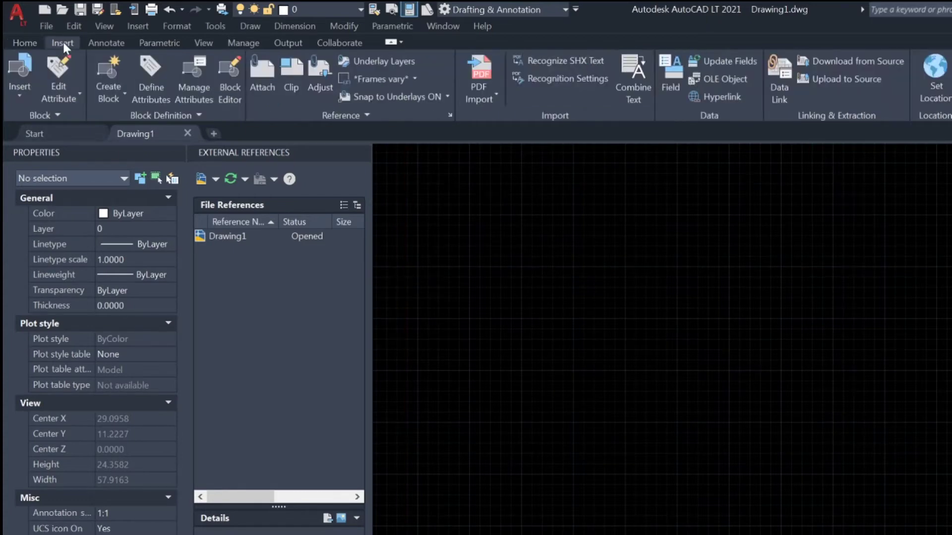
click(105, 45)
click(177, 44)
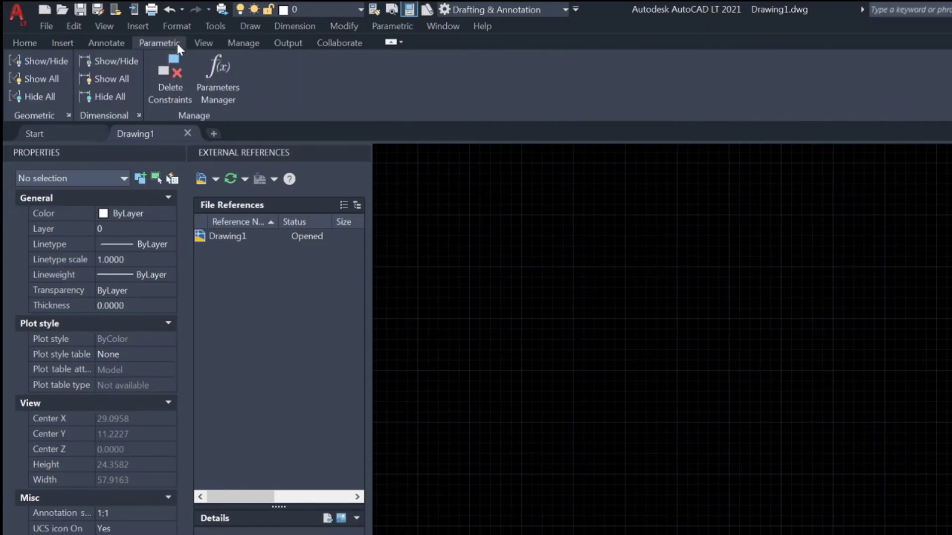
click(251, 43)
click(290, 42)
click(335, 43)
Step: Browse the Parametric, Window, Modify and File menus, then return to the Home tab
click(392, 26)
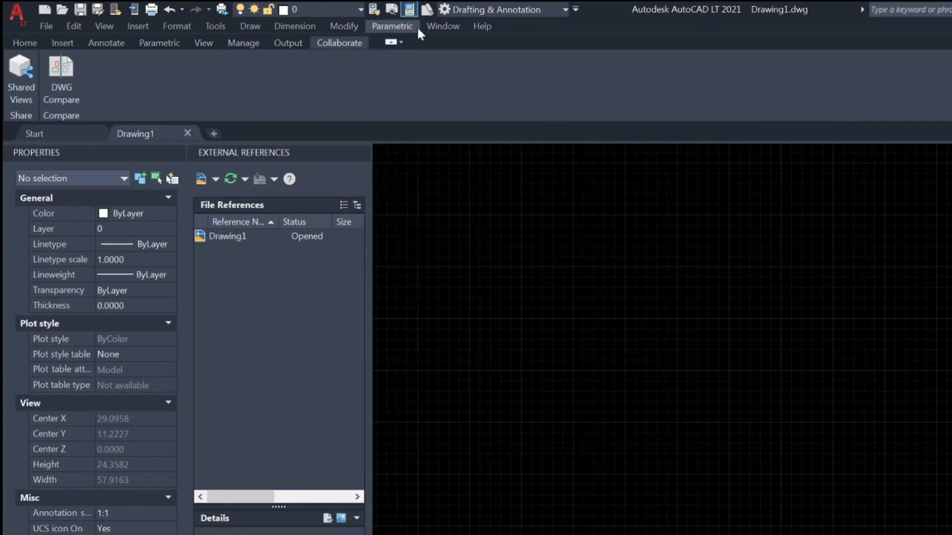
click(437, 29)
click(344, 28)
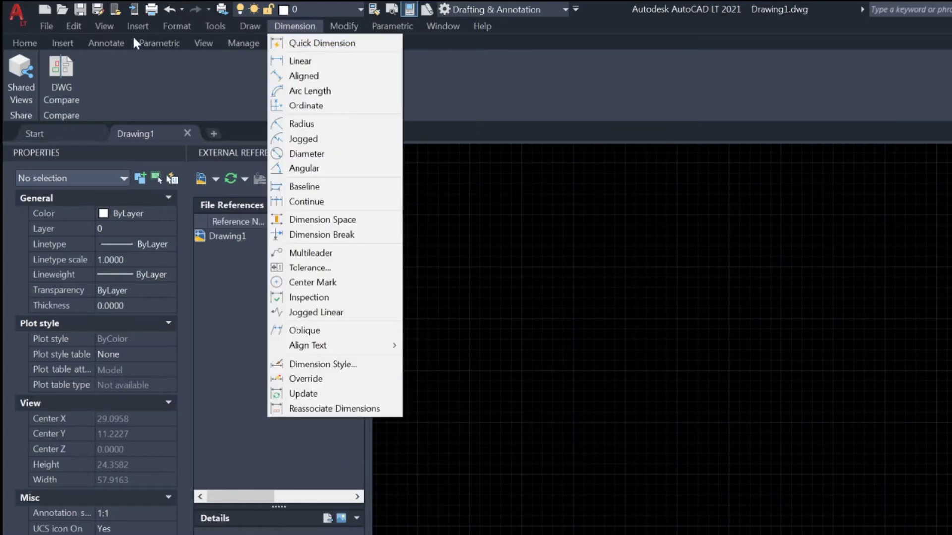
click(46, 24)
click(46, 25)
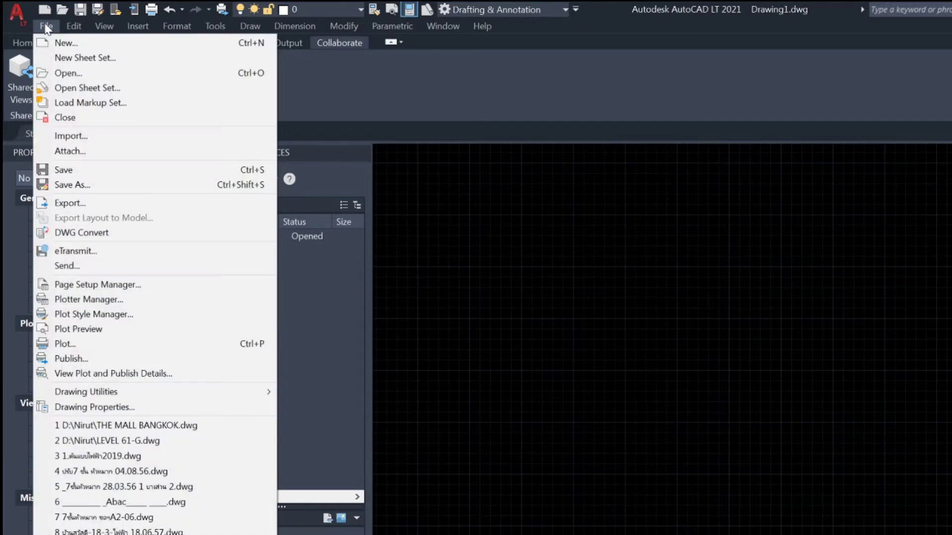
click(25, 43)
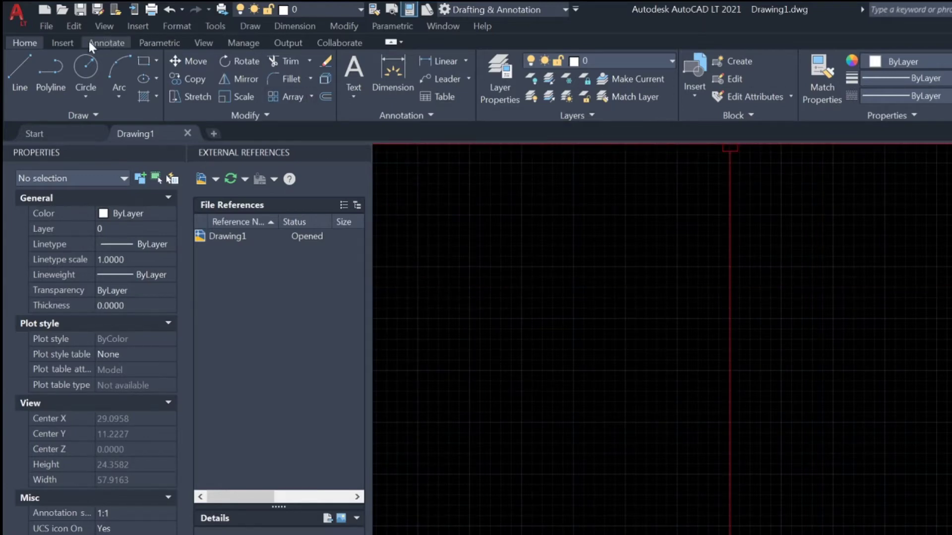
Step: Compare the Insert and Annotate tabs against Home, finishing on the Parametric constraint tools
click(59, 43)
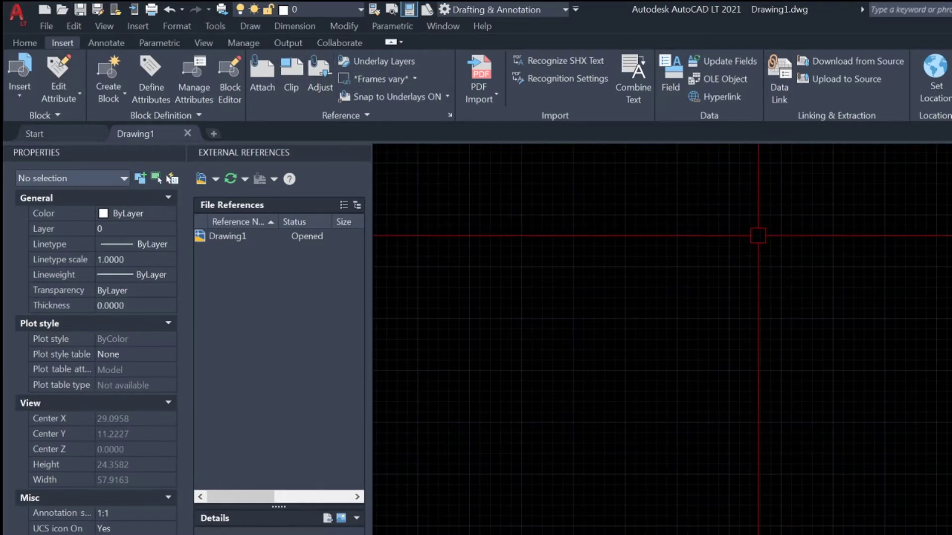
click(23, 43)
click(63, 43)
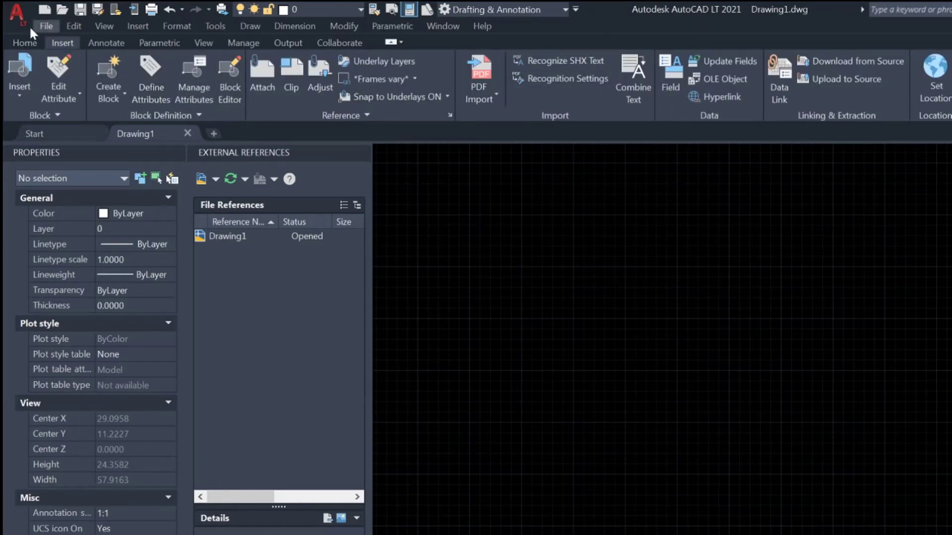
click(107, 44)
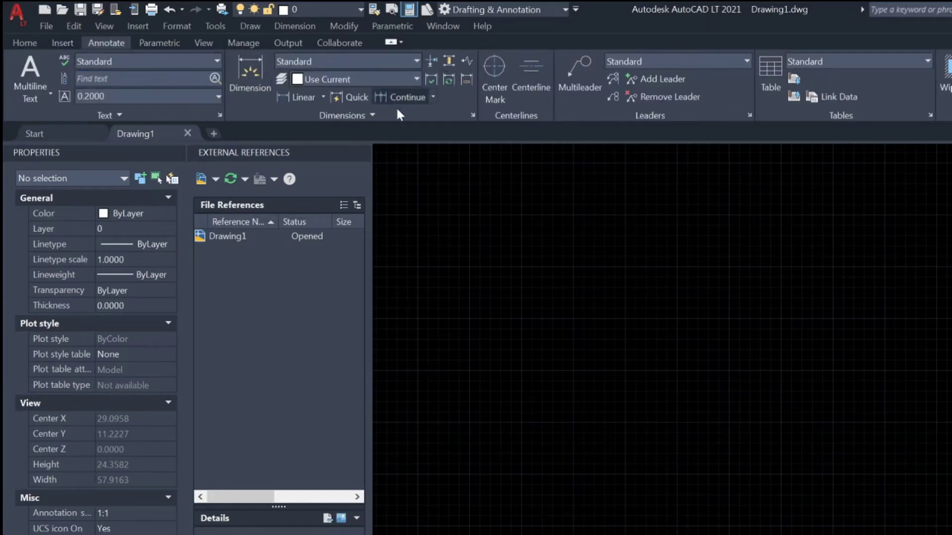
click(25, 43)
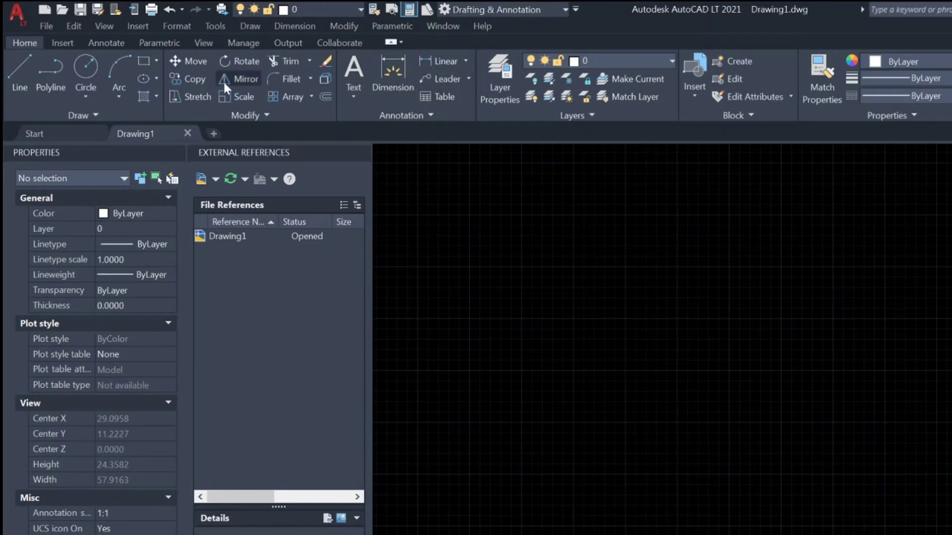
click(106, 42)
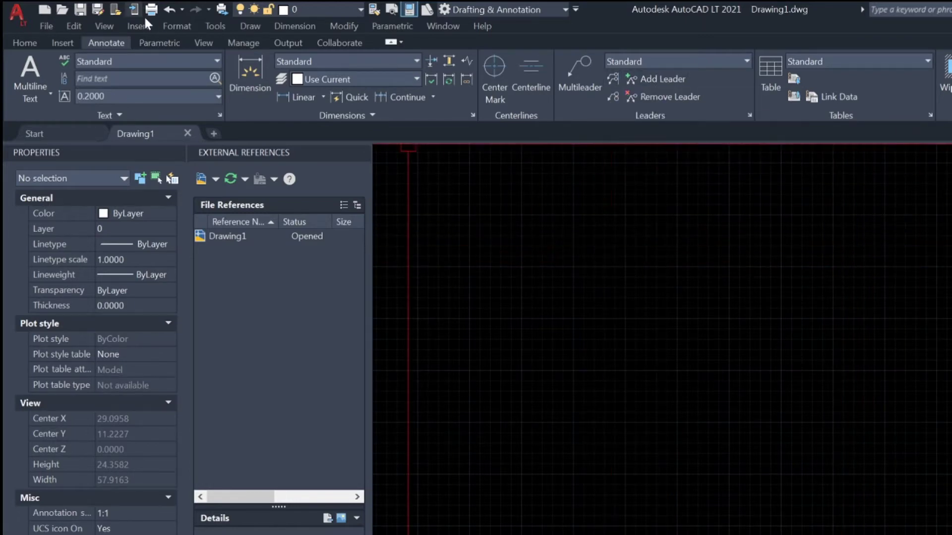
click(159, 43)
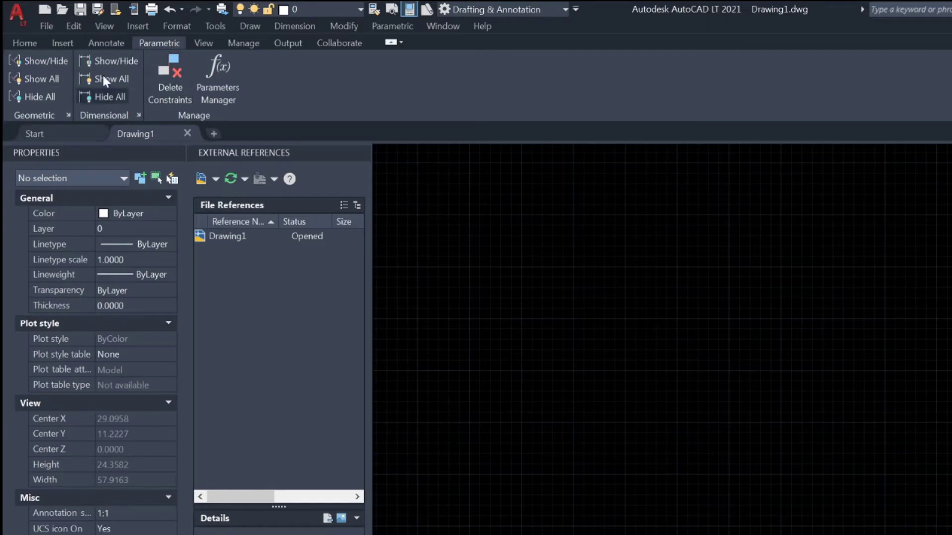
Step: Browse the View, Parametric, Manage, Output and Collaborate tabs and the Tools menu, then return to Home
click(201, 45)
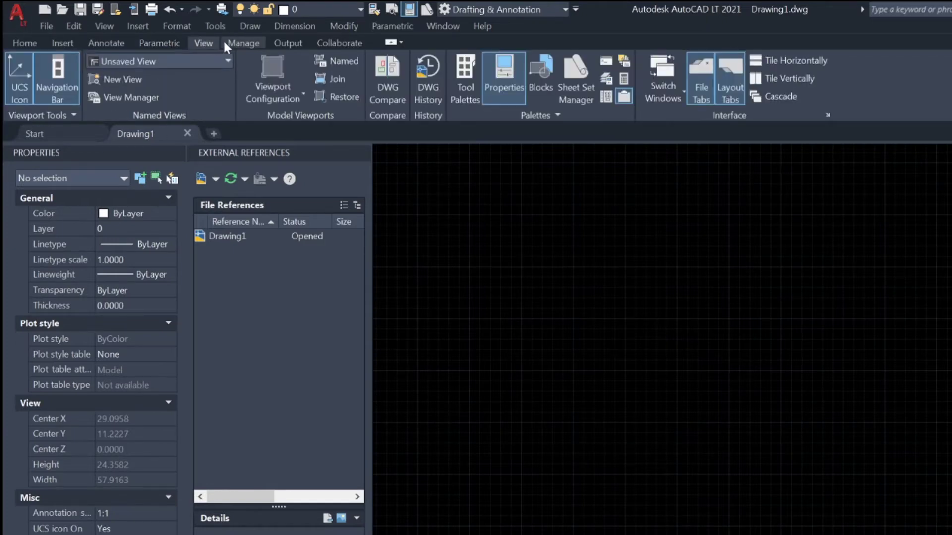
click(159, 44)
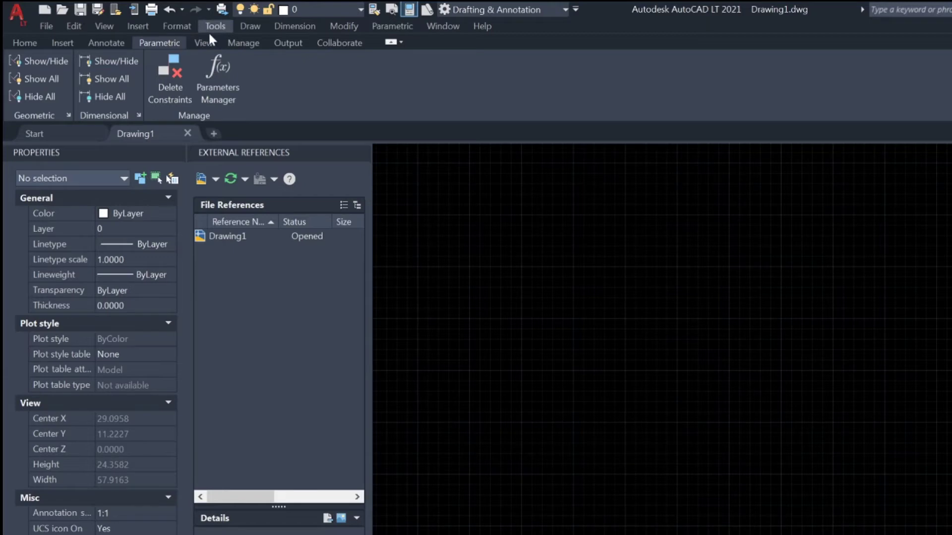
click(213, 28)
click(252, 43)
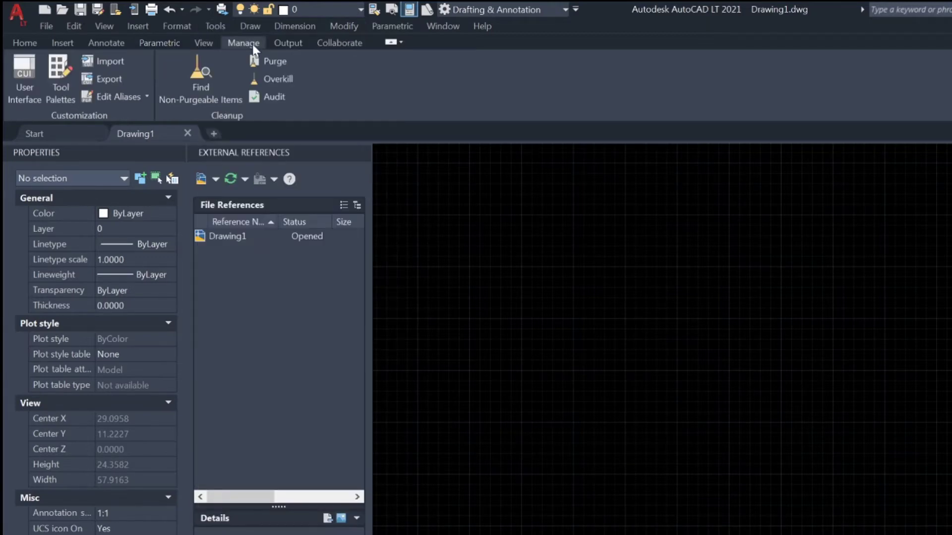
click(203, 43)
click(286, 44)
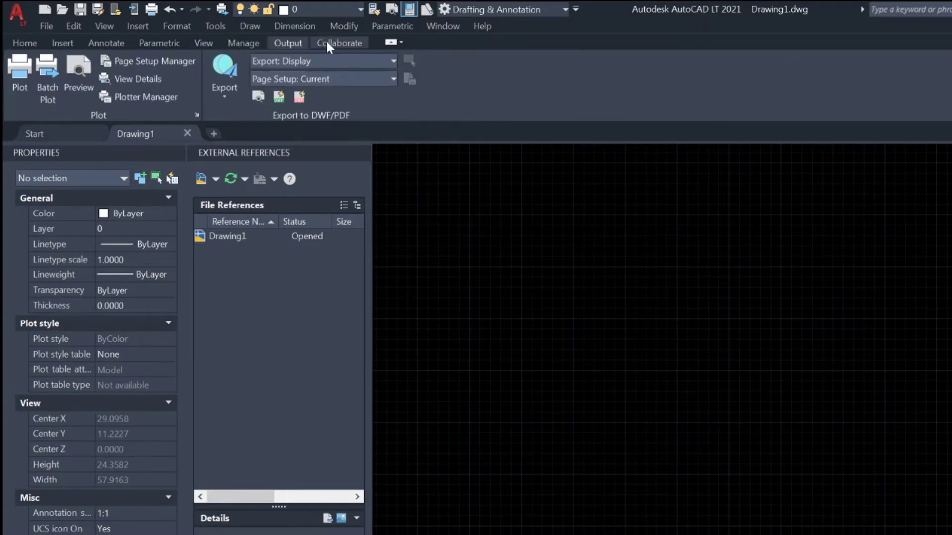
click(327, 46)
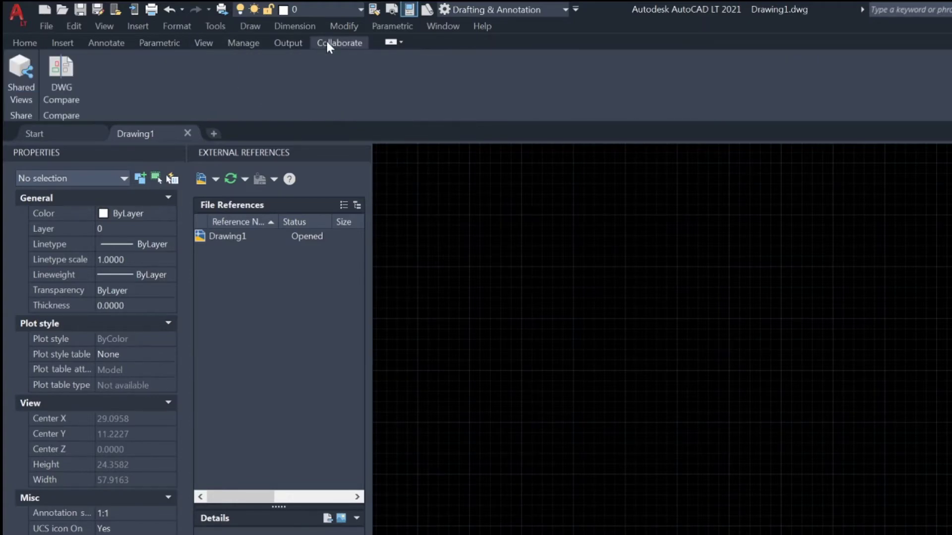
click(24, 45)
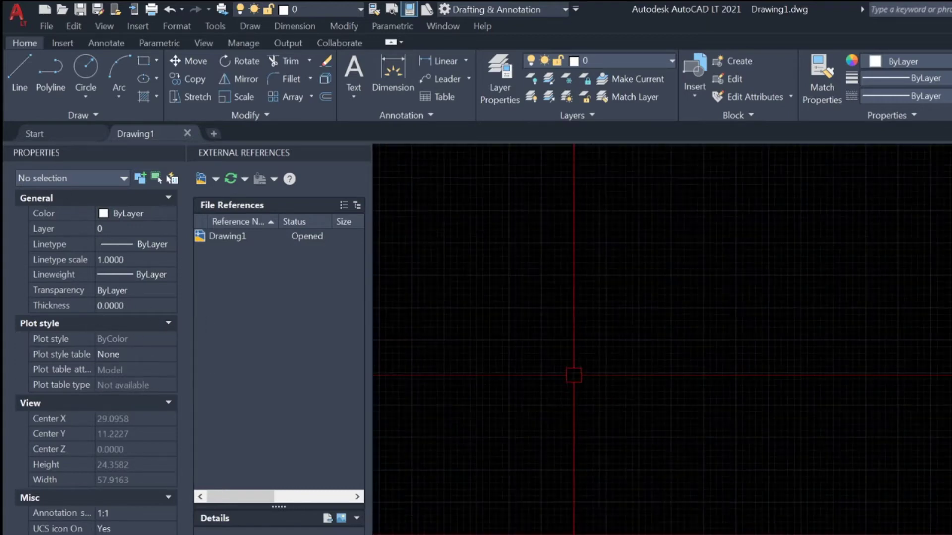
Step: Zoom the view, then close Drawing1 and answer No to saving changes
scroll(685, 315, down, 5)
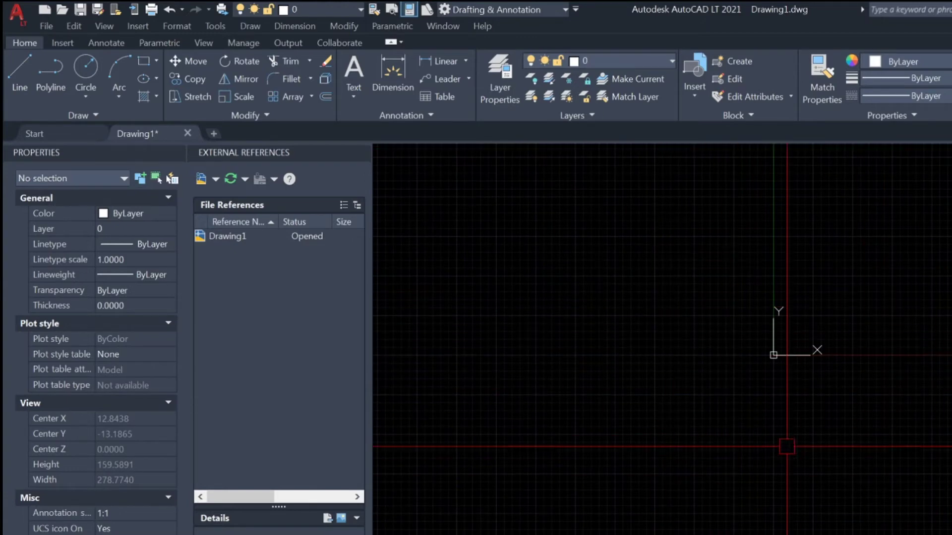
scroll(763, 335, up, 2)
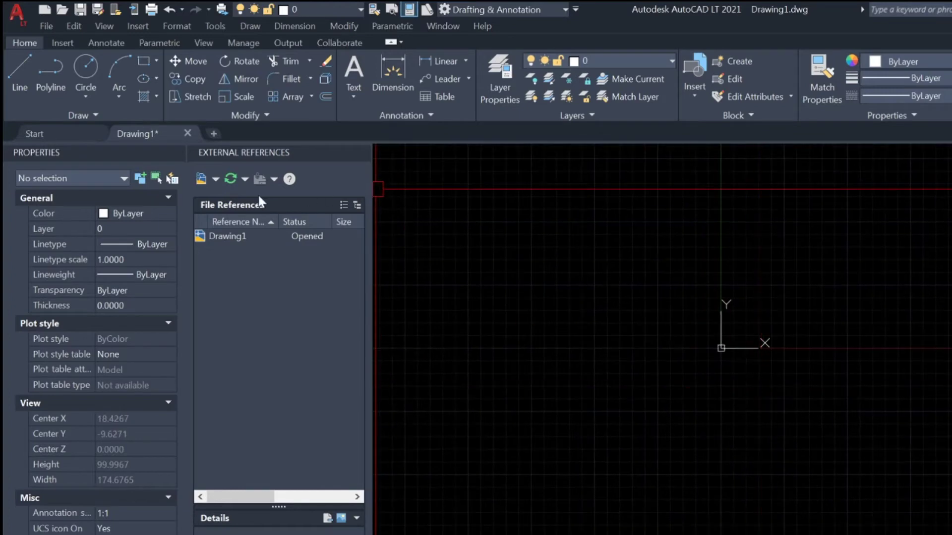
click(187, 133)
click(638, 380)
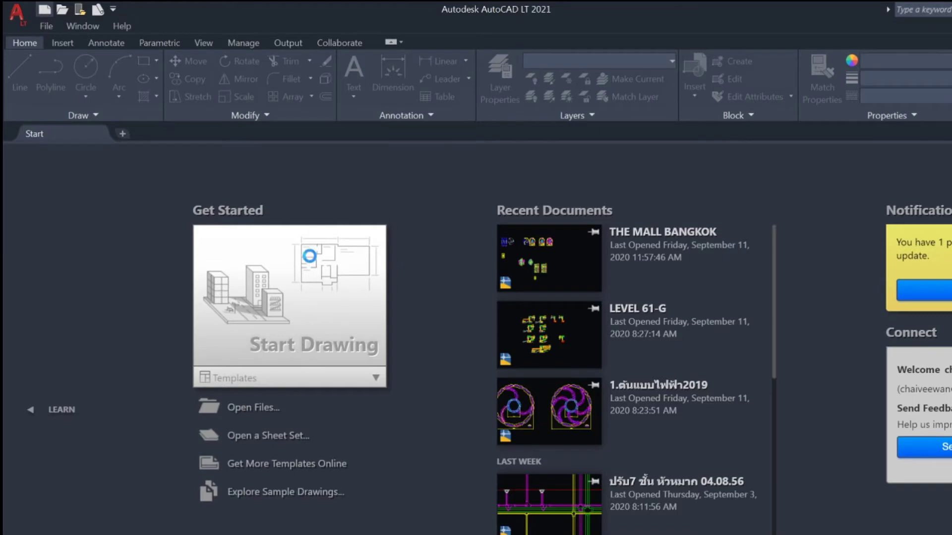
Step: Create Drawing2 from the acadlt.dwt template via Start Drawing's Templates option
click(310, 343)
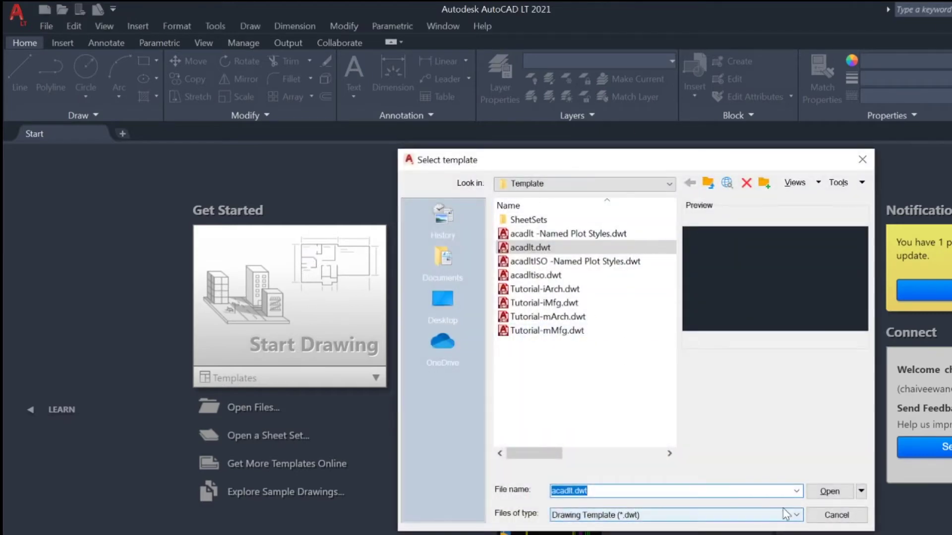
click(833, 487)
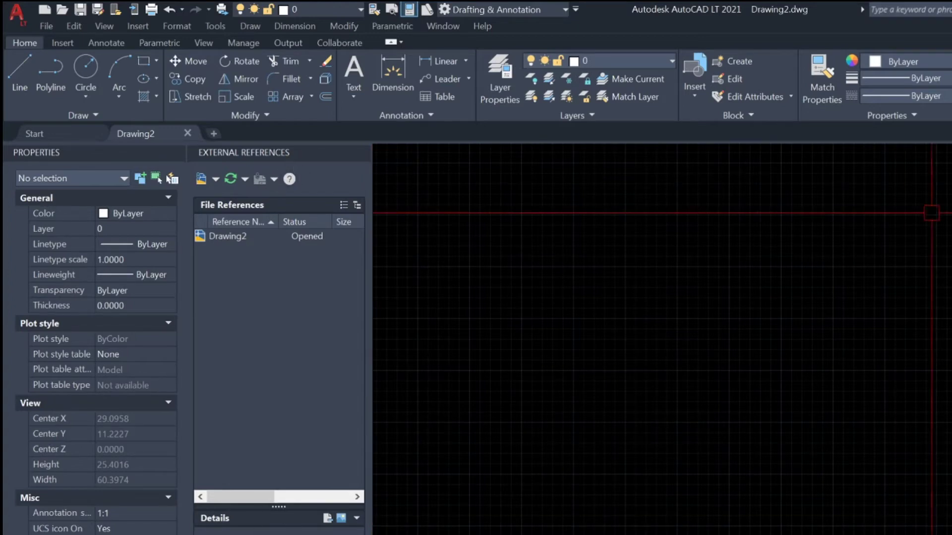
Step: Cycle the ribbon through panel buttons, panel titles and tabs-only back to full, keeping Cycle through All
scroll(510, 238, down, 5)
scroll(723, 304, down, 3)
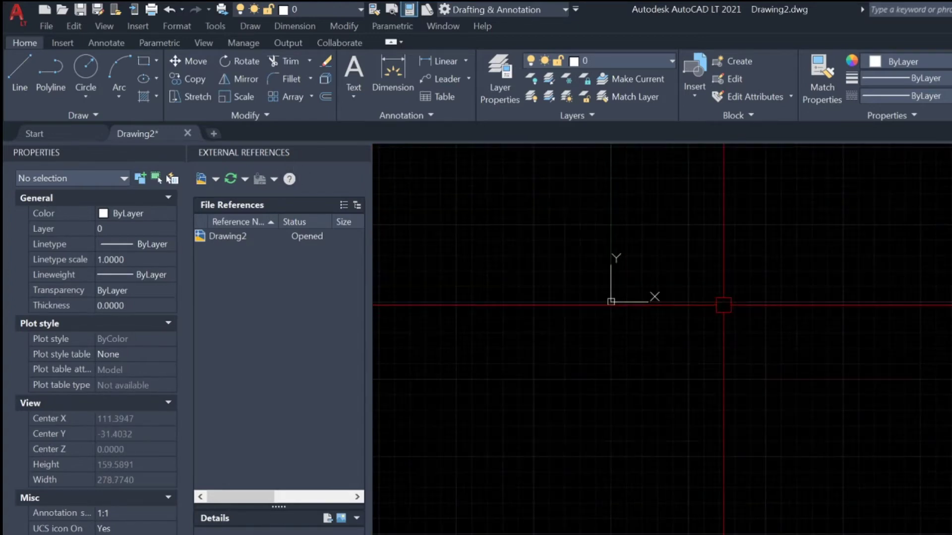
scroll(721, 347, down, 4)
scroll(720, 387, up, 2)
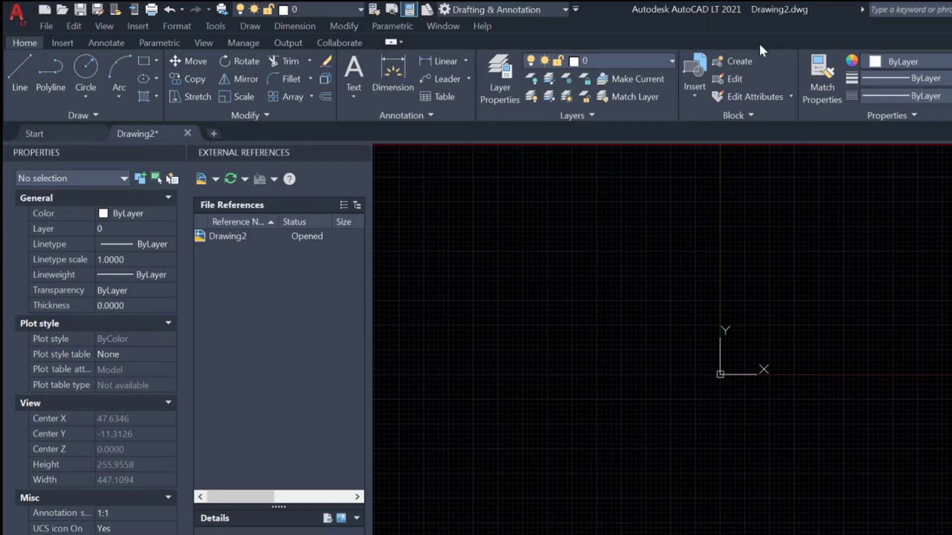
click(391, 44)
click(391, 43)
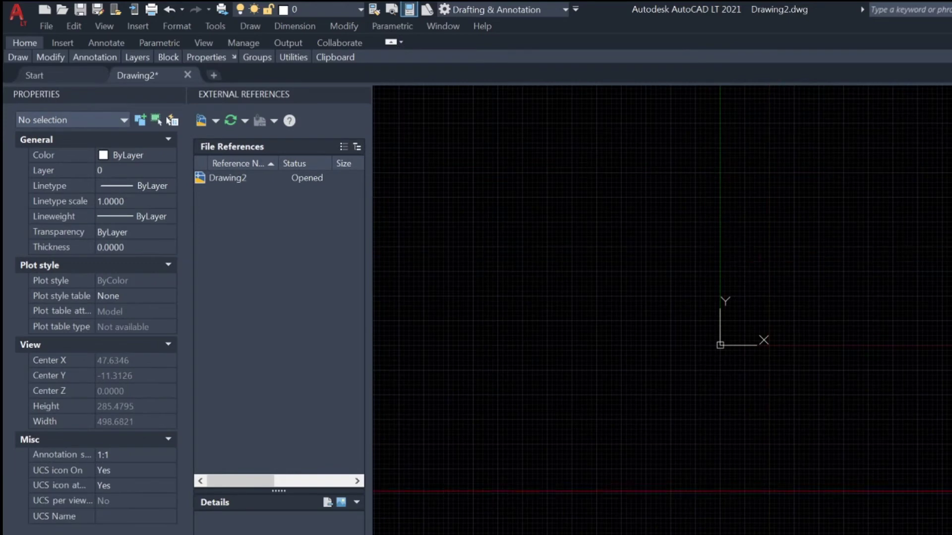
click(390, 43)
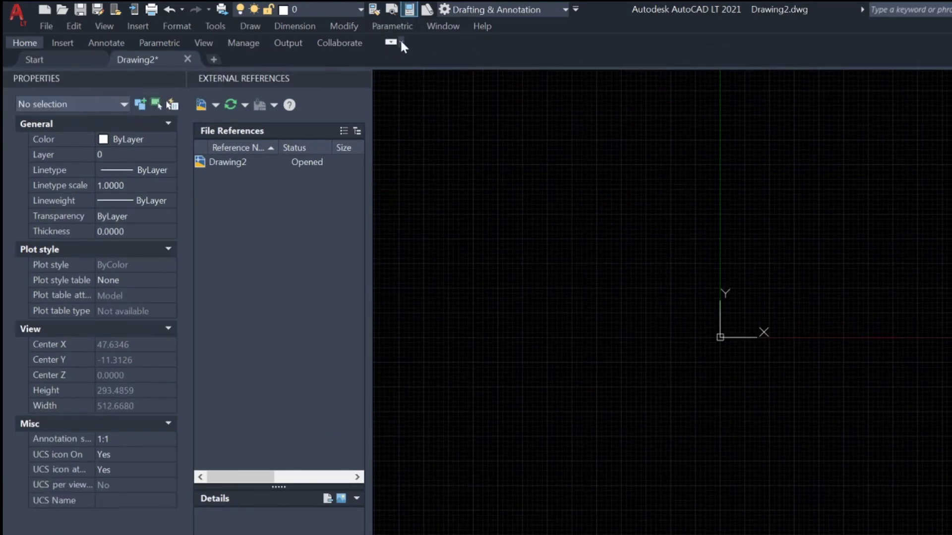
click(395, 44)
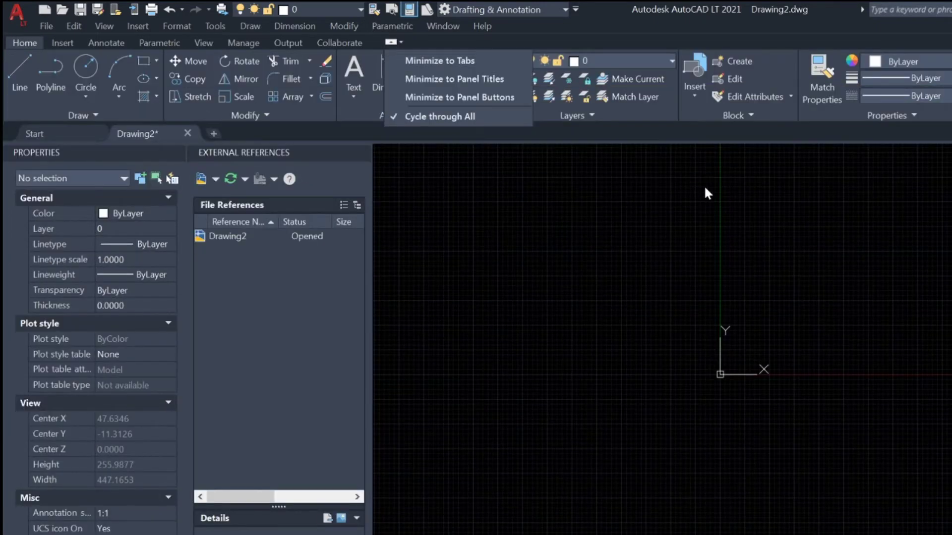
click(709, 195)
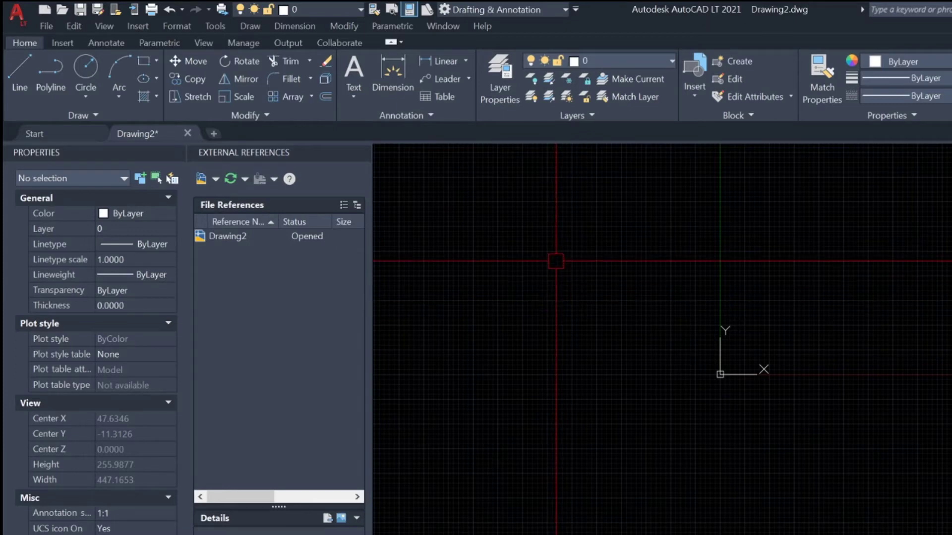
scroll(842, 297, down, 4)
scroll(811, 329, up, 2)
middle_drag(811, 329, 838, 410)
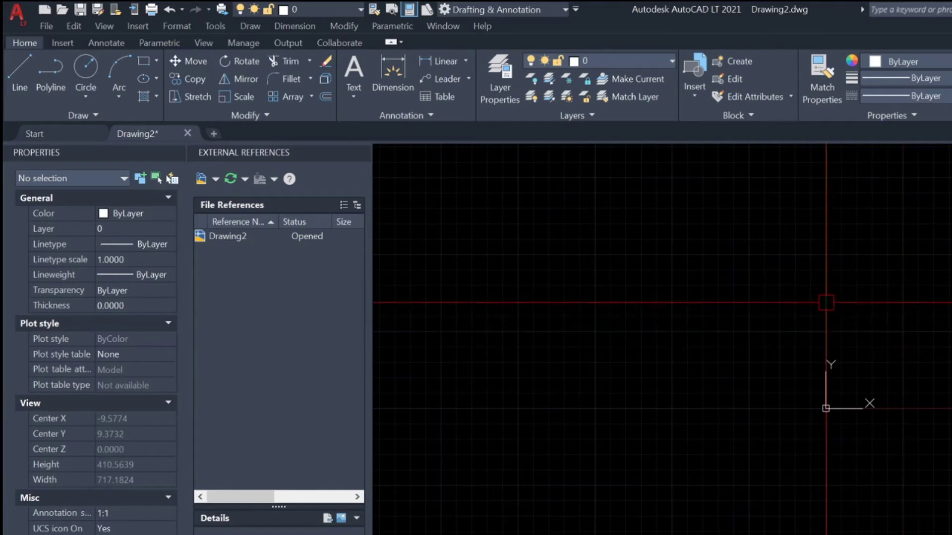
middle_drag(862, 265, 801, 265)
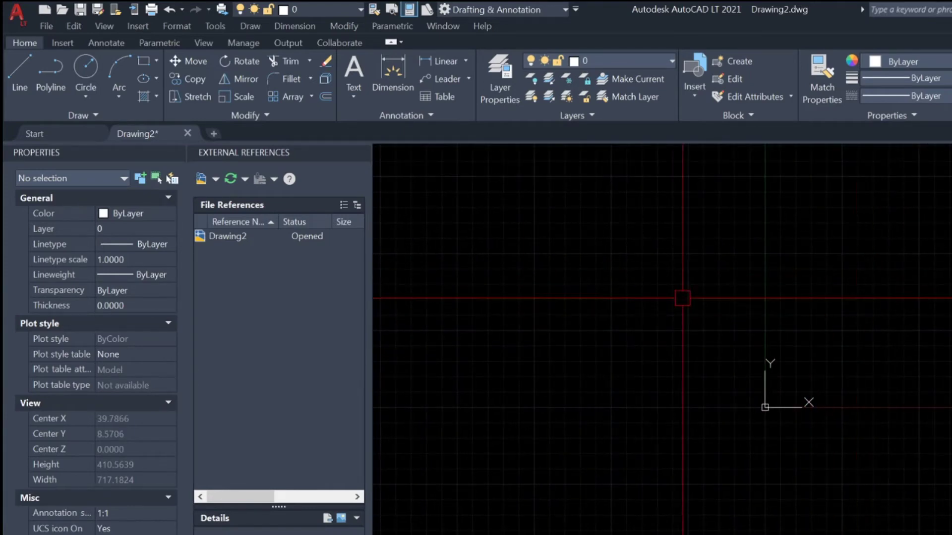
click(881, 443)
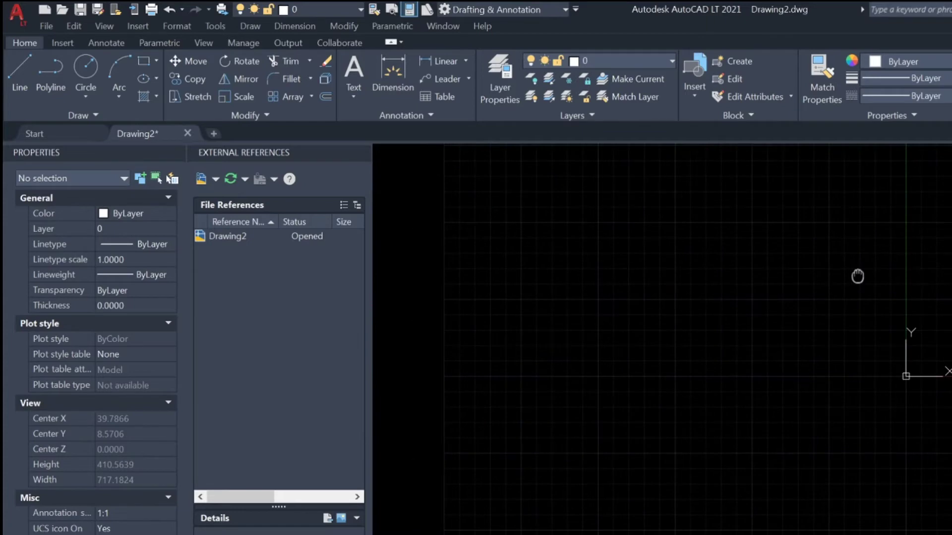
mouse_move(716, 307)
middle_down()
mouse_move(843, 308)
mouse_move(578, 347)
mouse_move(733, 326)
mouse_move(742, 270)
mouse_move(705, 318)
mouse_move(796, 389)
mouse_move(703, 225)
mouse_move(712, 325)
mouse_move(861, 272)
mouse_move(777, 274)
middle_up()
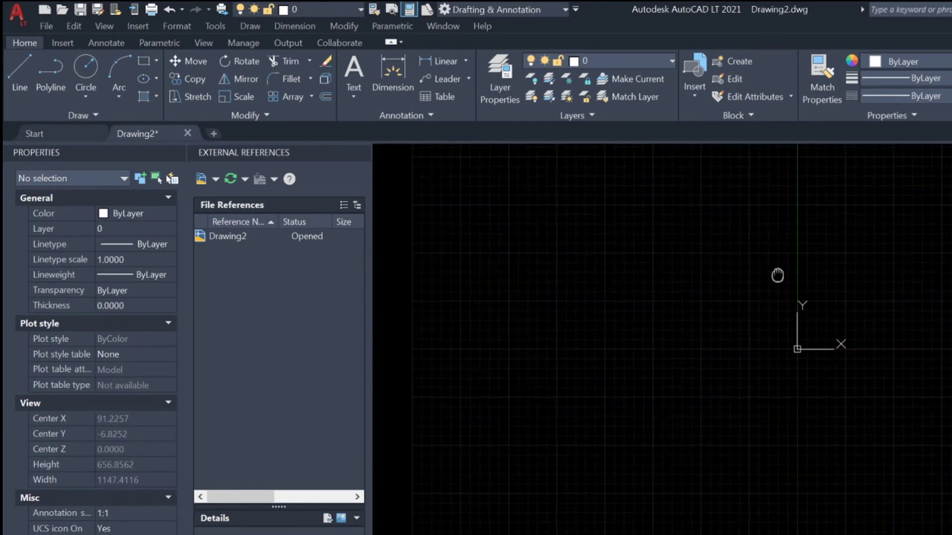
right_click(923, 271)
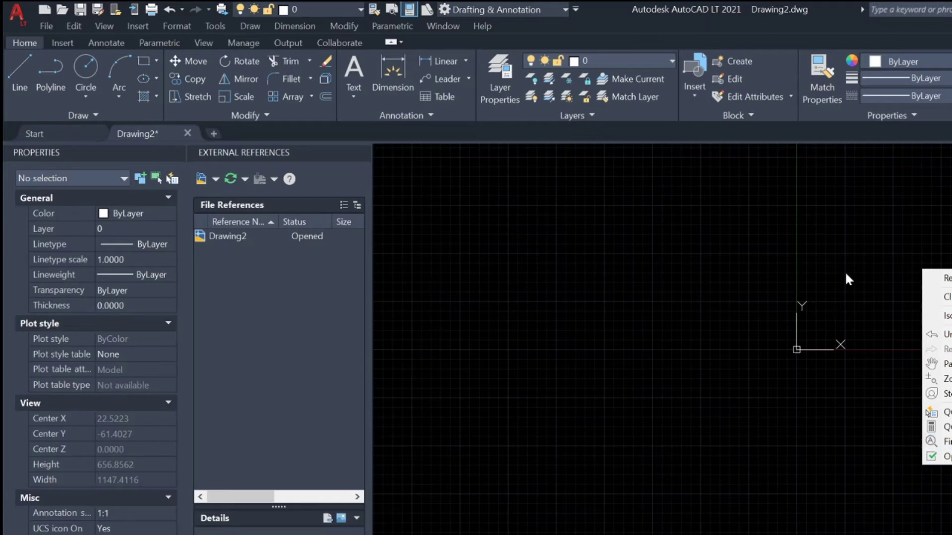
click(840, 357)
click(813, 283)
middle_drag(730, 379, 746, 369)
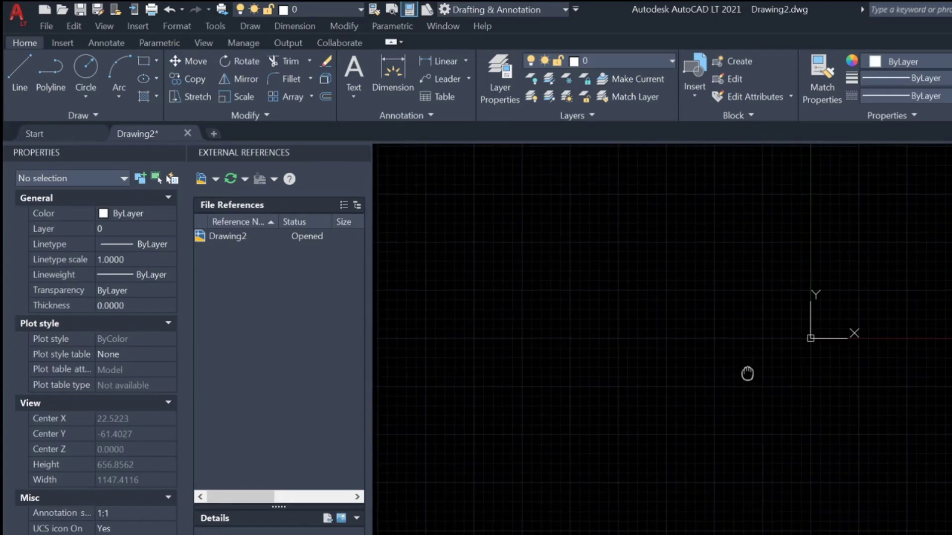
mouse_move(742, 297)
middle_down()
mouse_move(711, 276)
mouse_move(610, 334)
mouse_move(648, 319)
mouse_move(742, 310)
middle_up()
scroll(783, 334, down, 3)
click(706, 273)
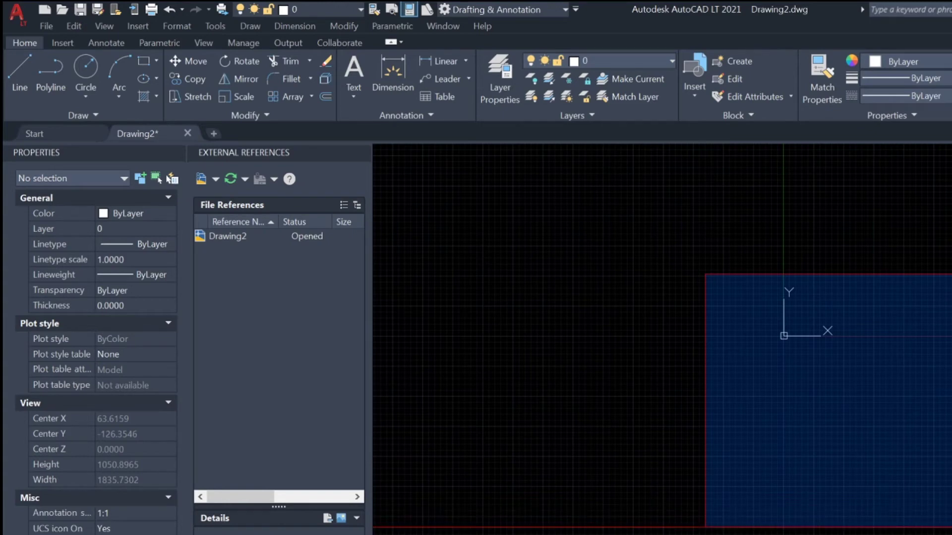
click(951, 527)
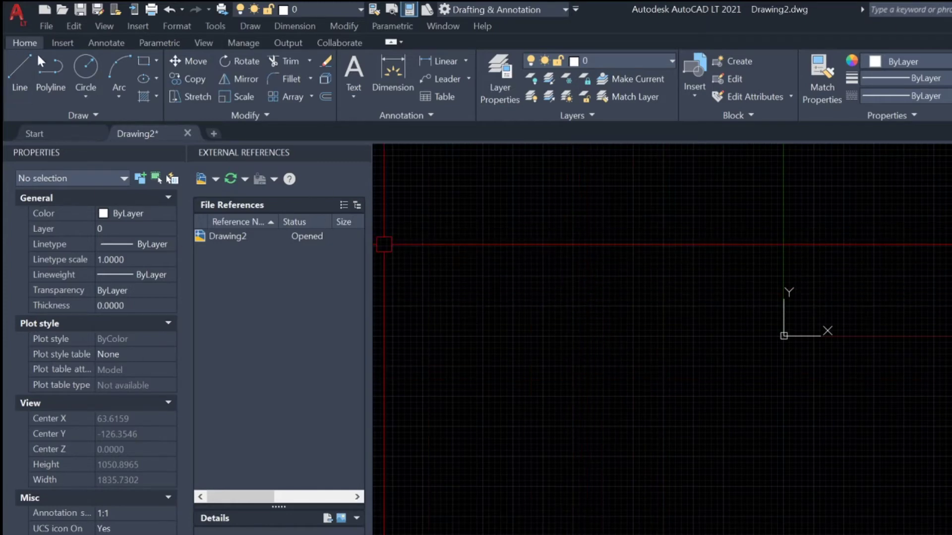
Step: Draw the seven-segment stepped outline with Line and Ortho, ending the command with Enter
click(19, 74)
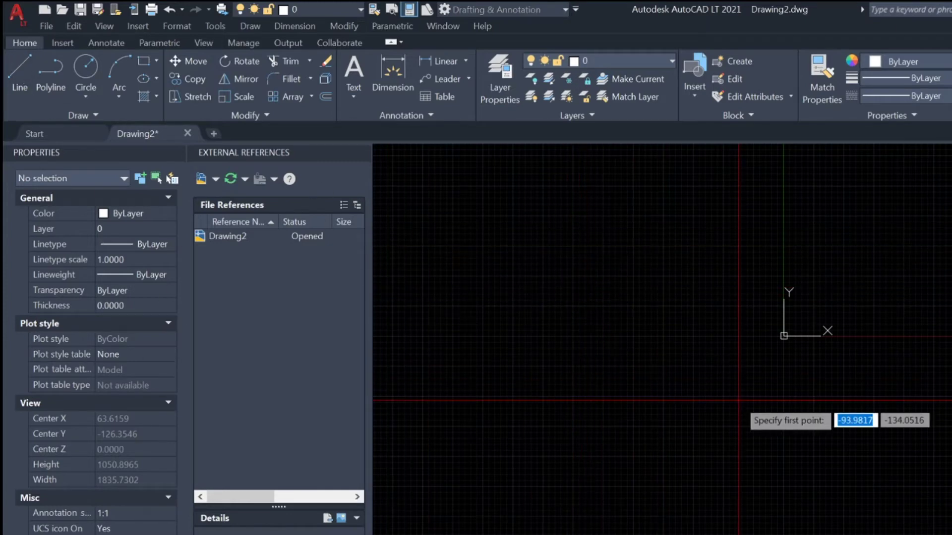
click(625, 343)
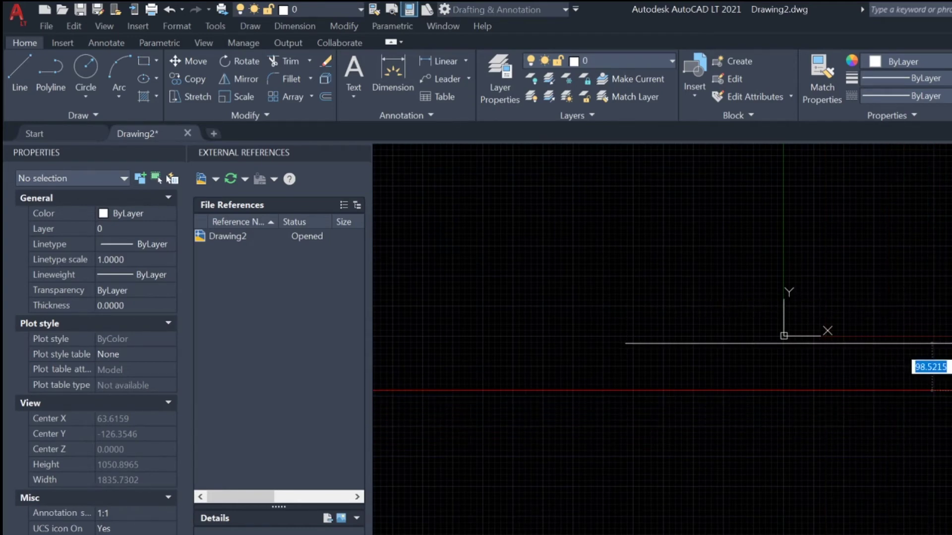
click(932, 391)
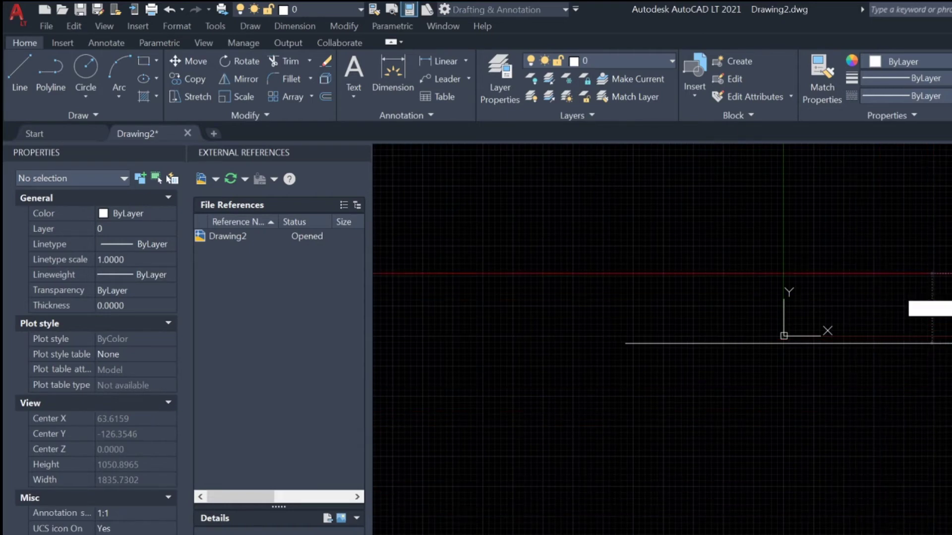
click(932, 459)
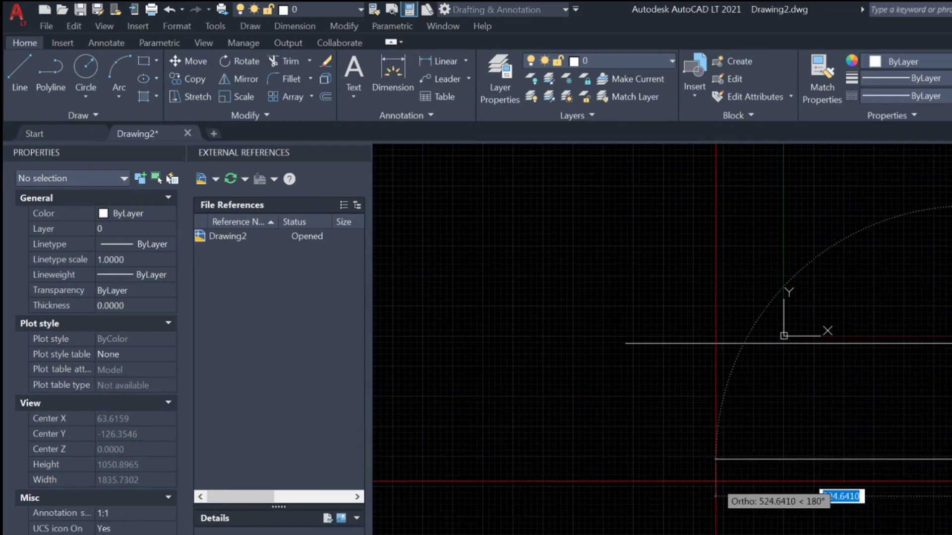
click(554, 495)
click(553, 284)
click(935, 278)
click(935, 187)
click(601, 186)
right_click(601, 224)
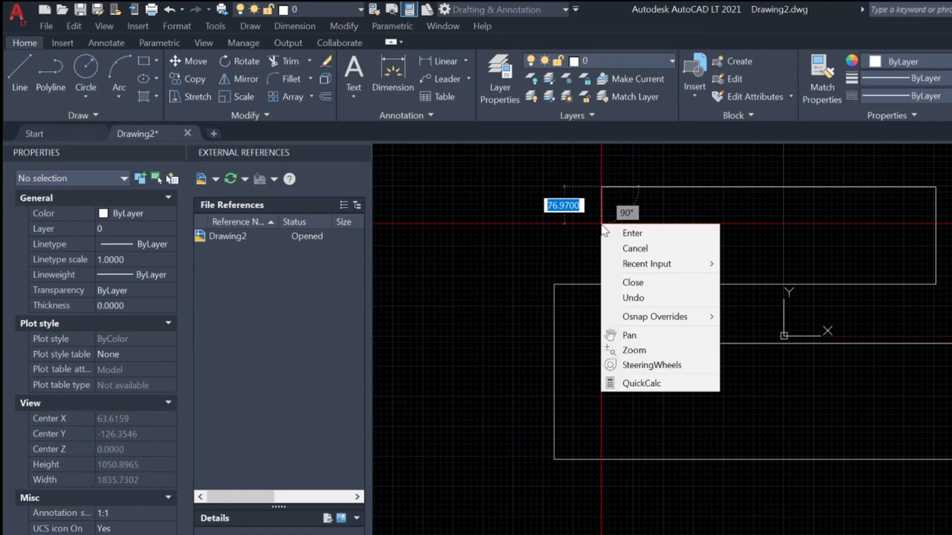
click(630, 233)
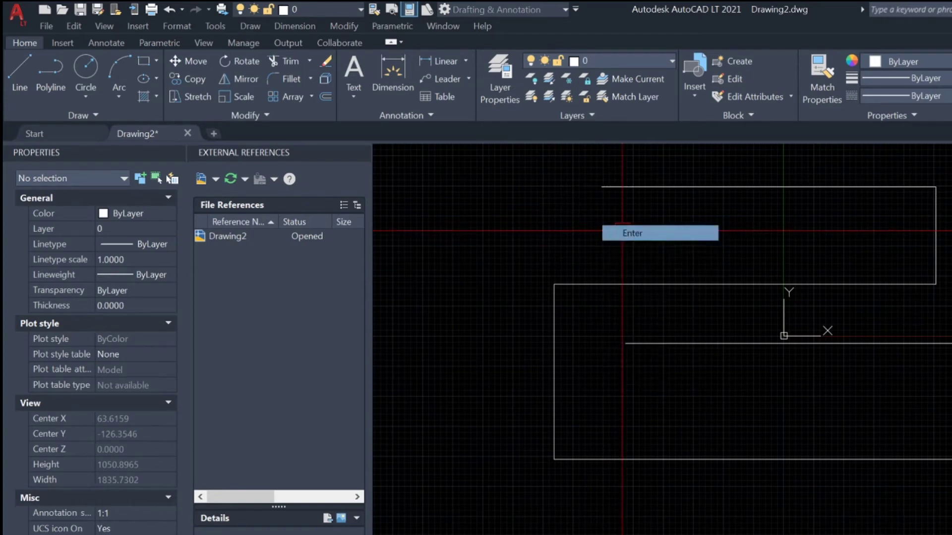
Step: Zoom out to see the whole shape and begin a selection window around it
scroll(808, 314, down, 3)
middle_drag(863, 376, 869, 336)
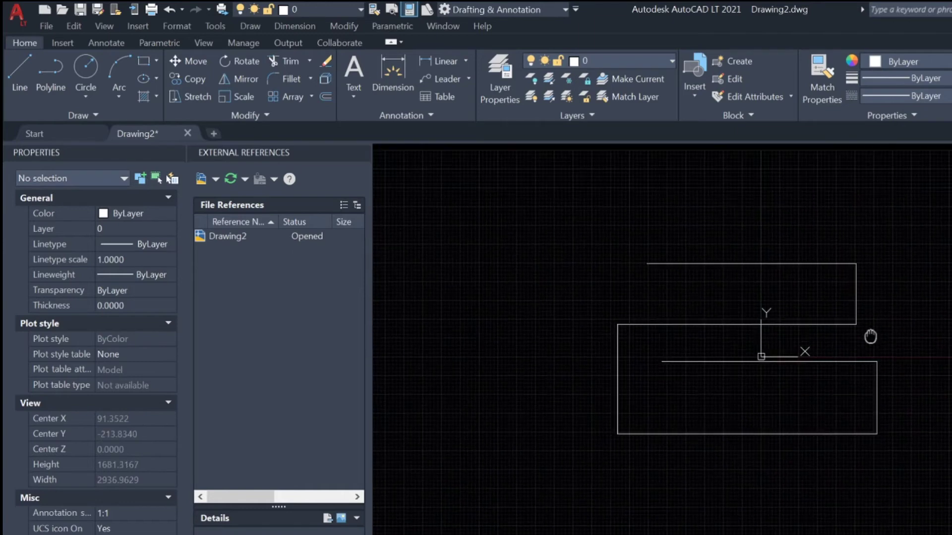
click(582, 206)
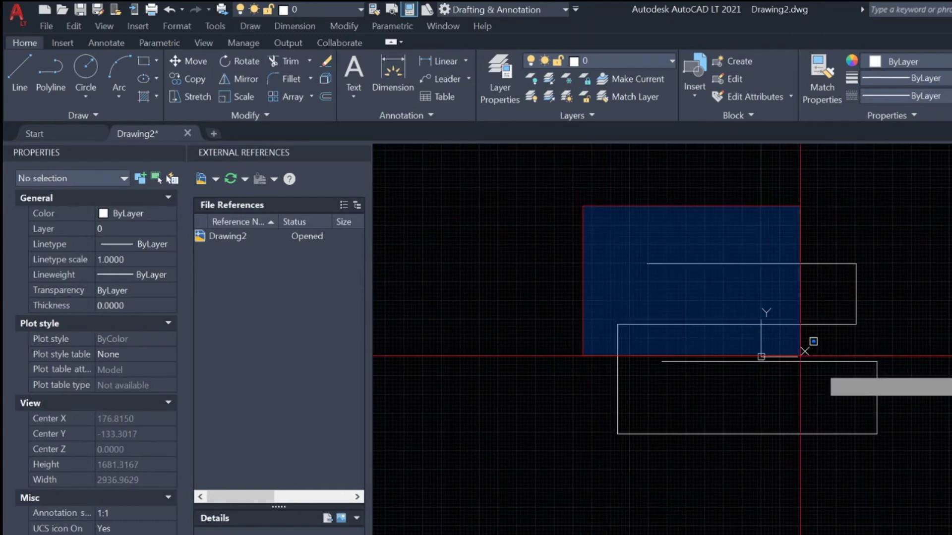
key(Escape)
click(575, 224)
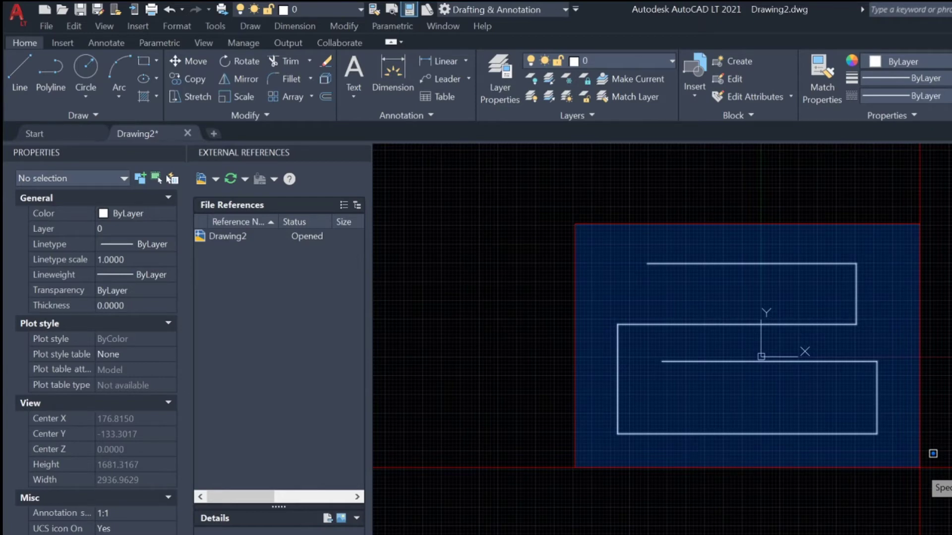
Step: Delete all seven lines, pan and zoom out, and turn the grid off with F7
click(933, 454)
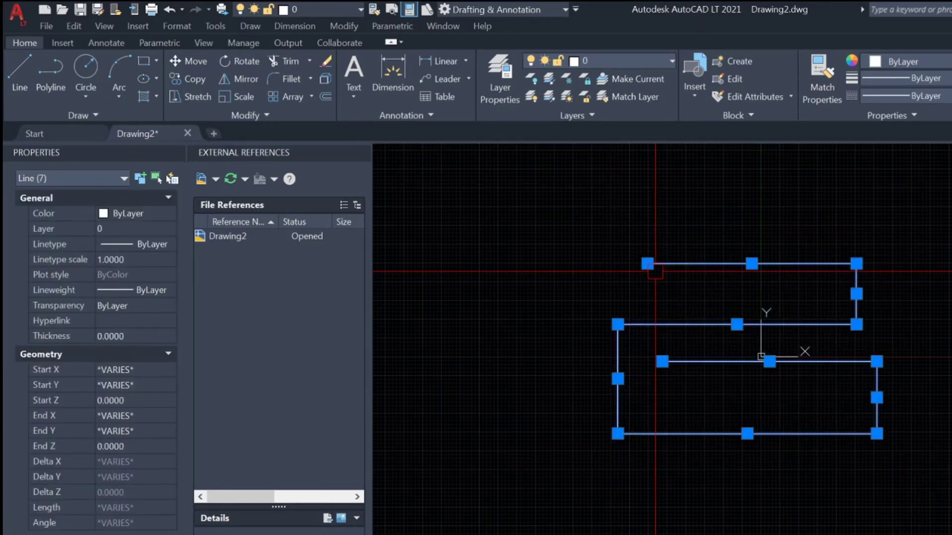
key(Delete)
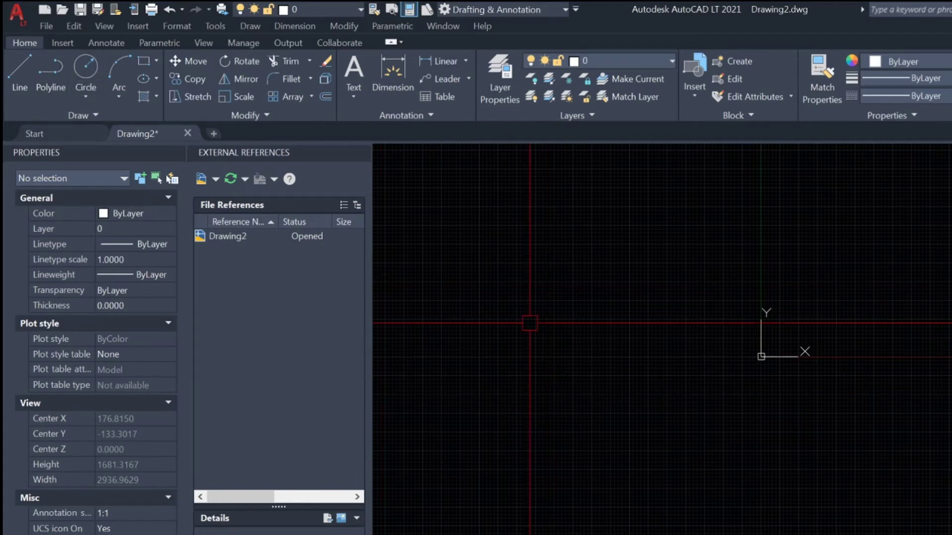
mouse_move(510, 292)
middle_down()
mouse_move(562, 299)
mouse_move(631, 279)
middle_up()
scroll(620, 270, down, 2)
middle_drag(743, 330, 734, 310)
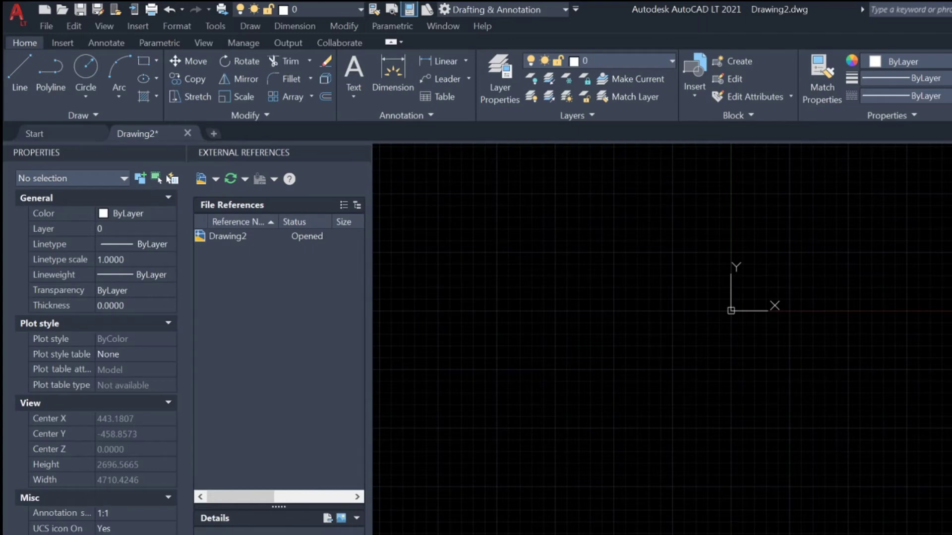
key(F7)
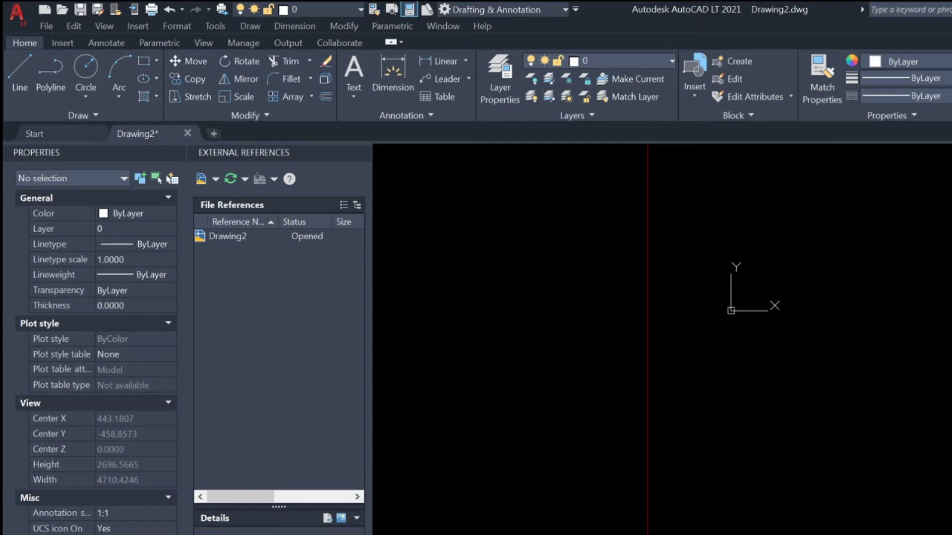
Step: Draw an open three-segment stepped line with Line, ending the command with Enter
click(14, 64)
click(434, 333)
click(610, 381)
click(610, 496)
right_click(818, 361)
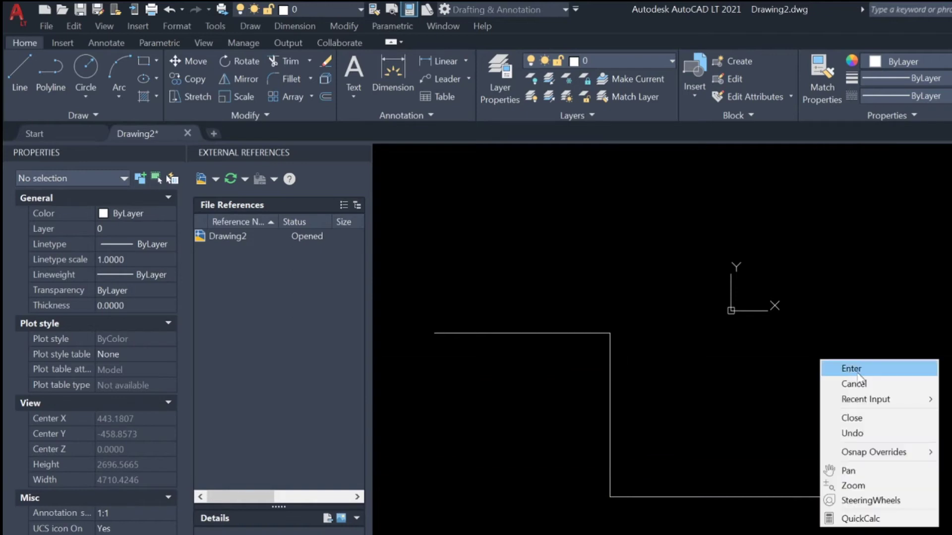
click(845, 372)
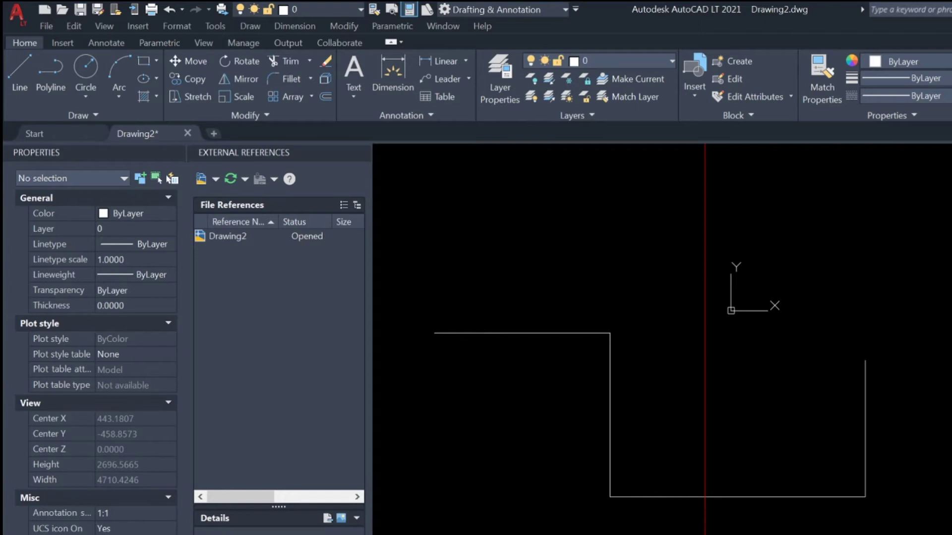
Step: Check the object snap mode list, then open Drafting Settings' Object Snap tab with OS
click(748, 534)
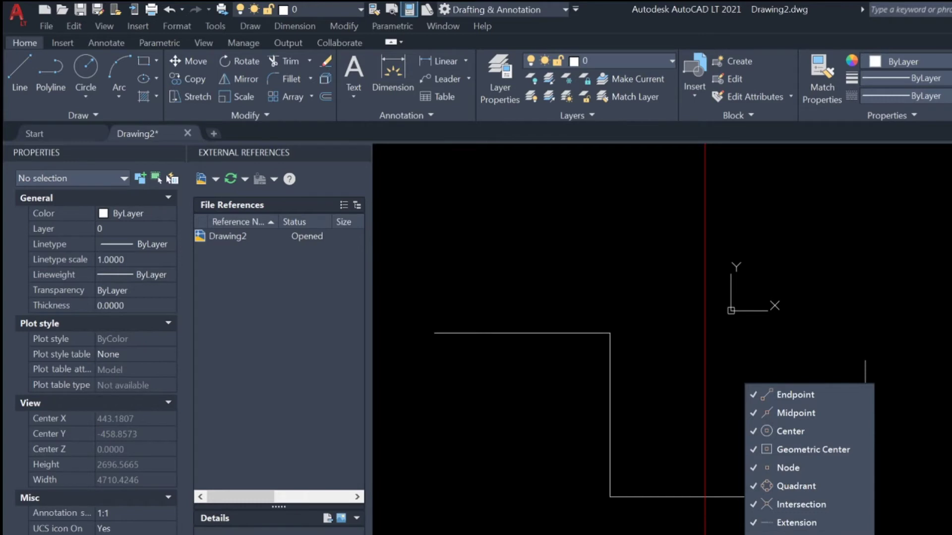
key(Escape)
text(os)
key(Return)
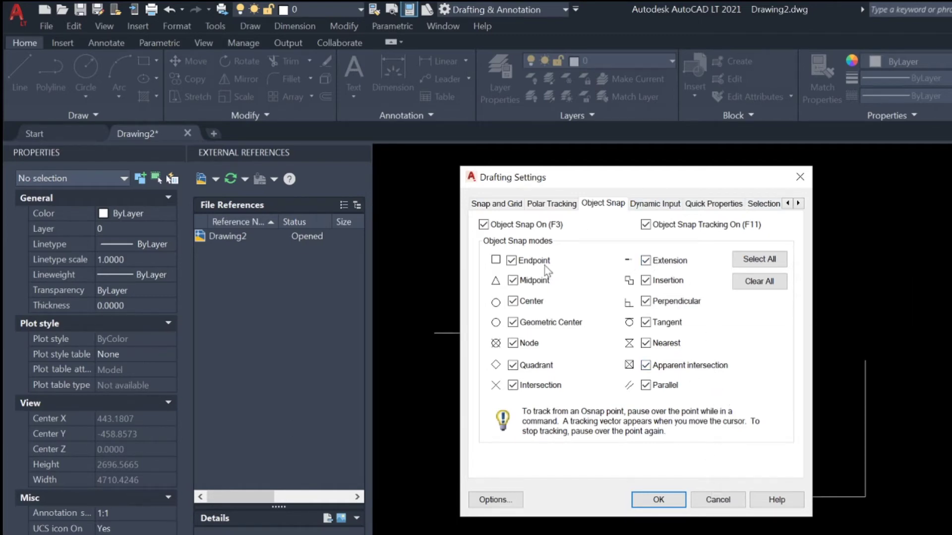
Step: Accept the Object Snap settings with OK and return to Drawing2
click(667, 502)
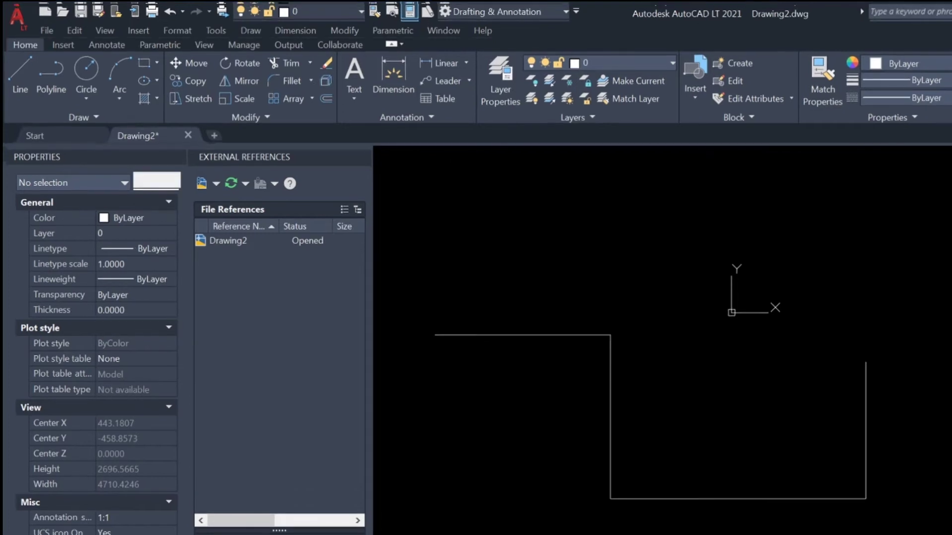
Step: Toggle Clean Screen on and off with Ctrl+0, then close the Properties and External References palettes
key(ctrl+0)
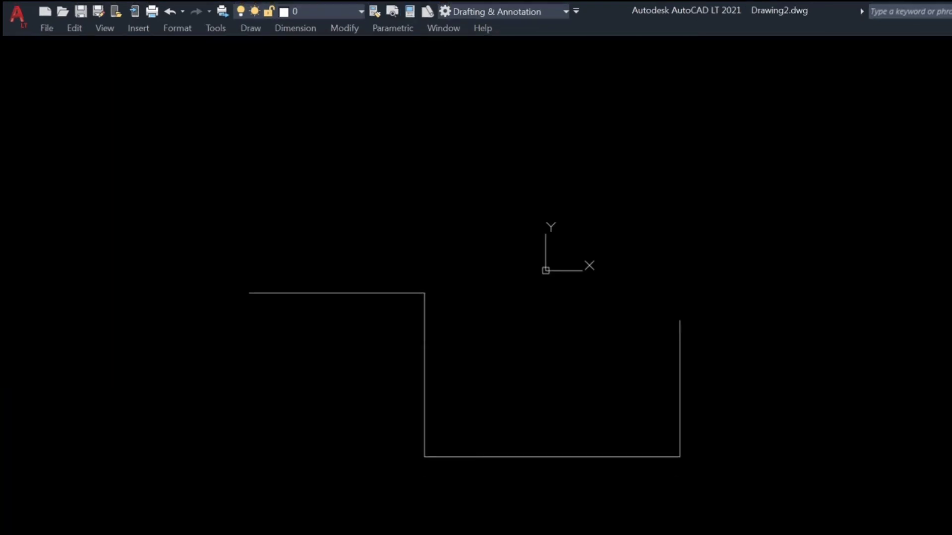
key(ctrl+0)
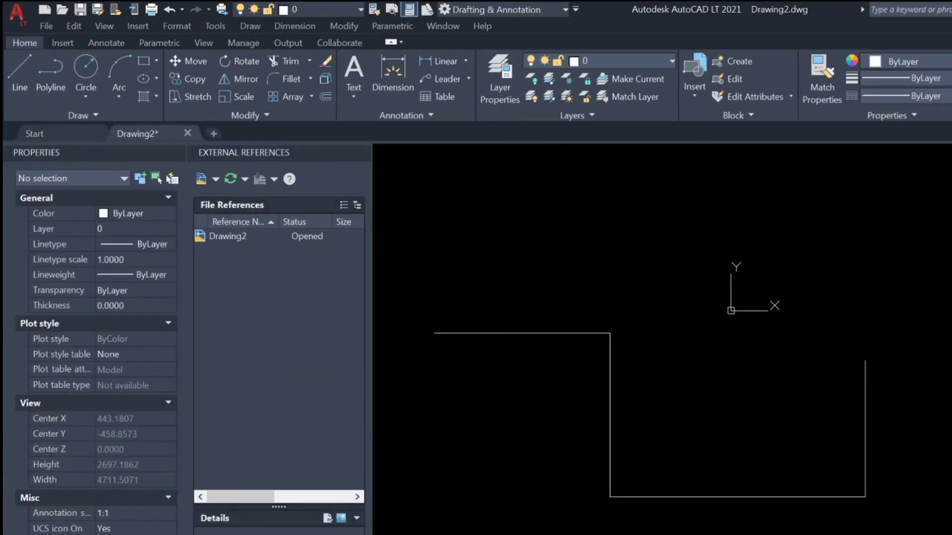
key(ctrl+0)
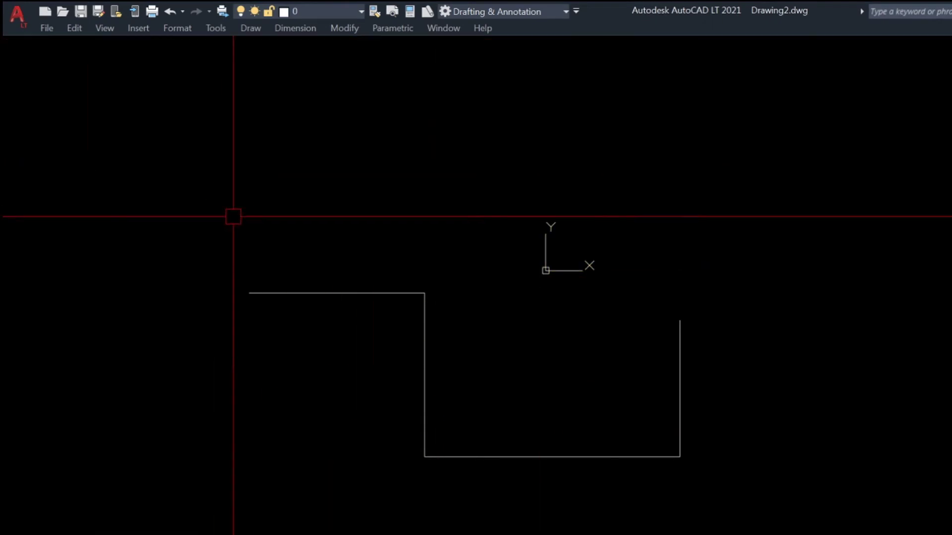
scroll(786, 219, down, 2)
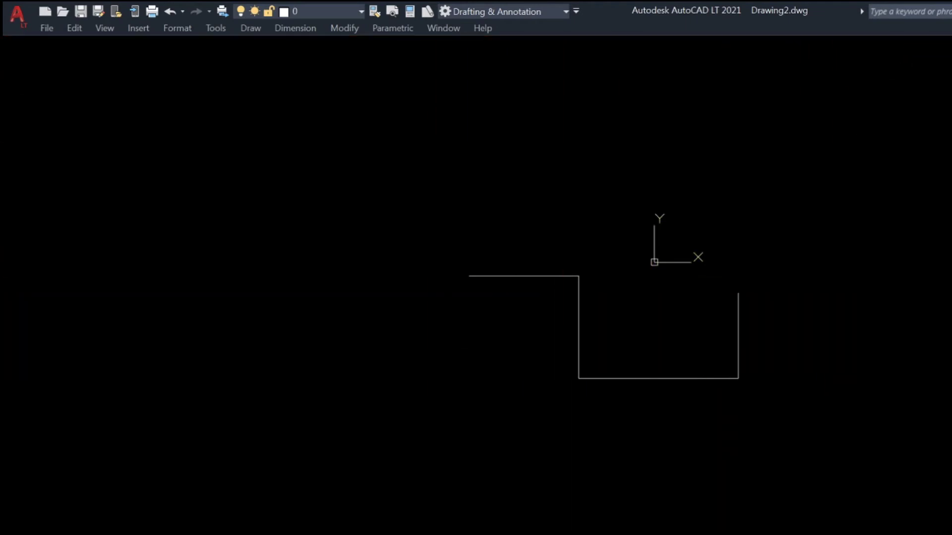
key(ctrl+0)
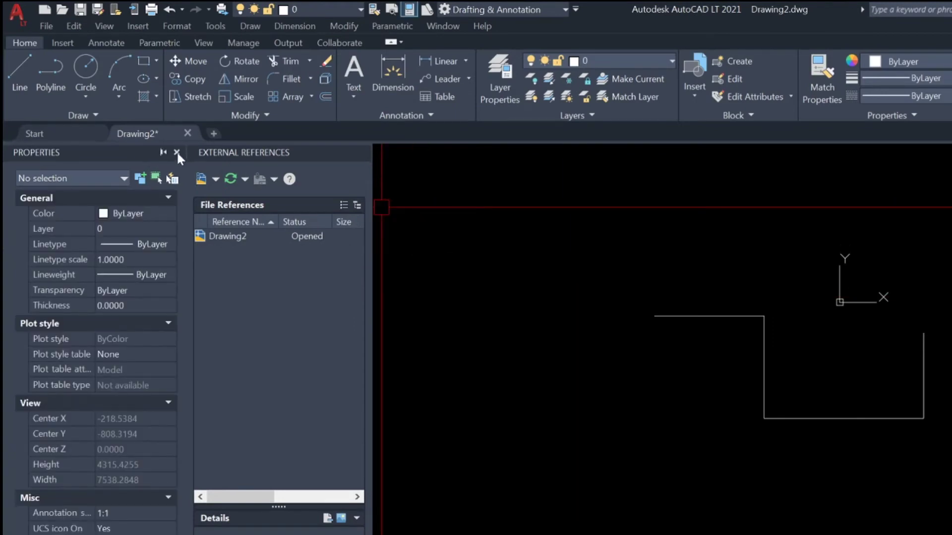
click(177, 151)
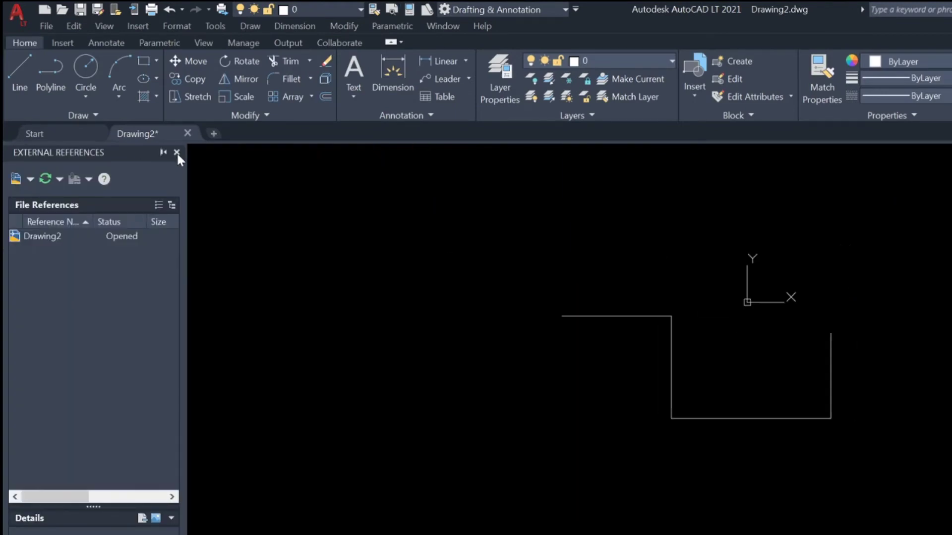
click(176, 153)
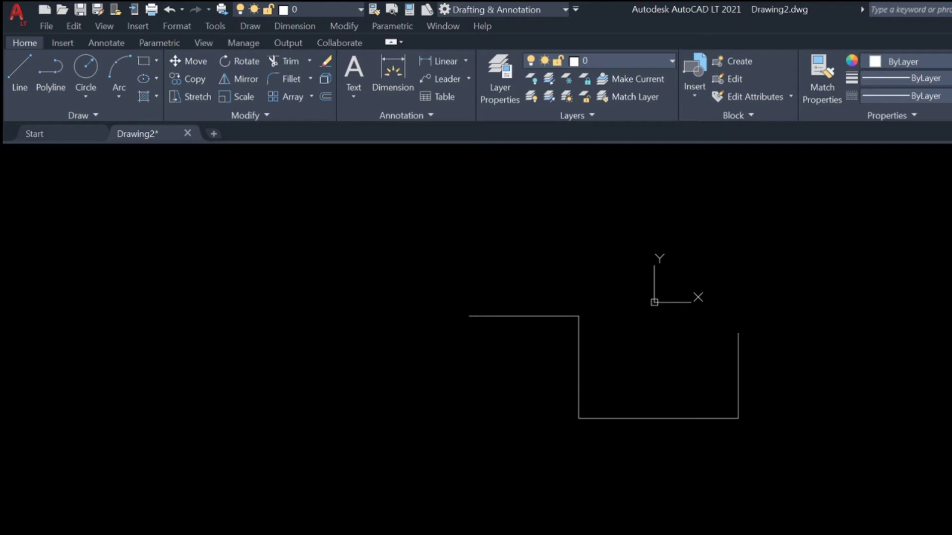
right_click(423, 528)
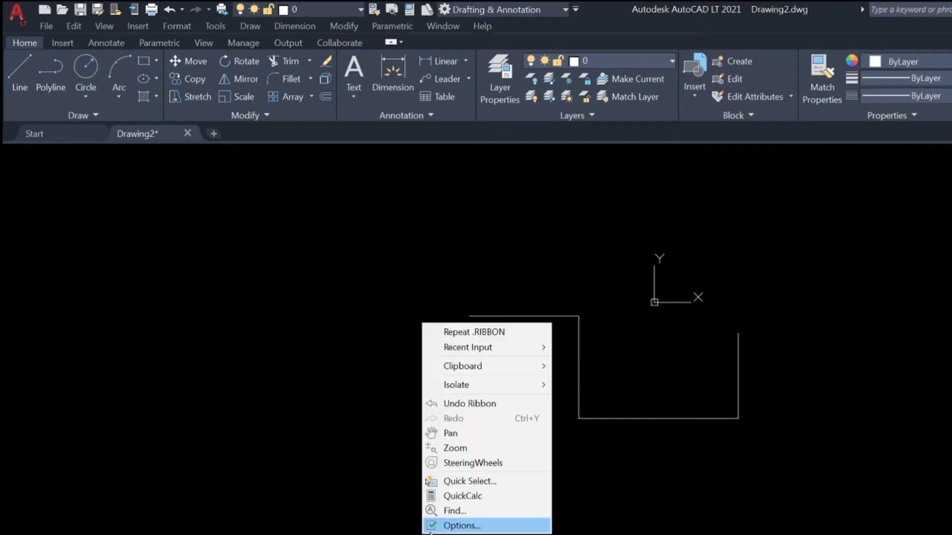
click(453, 528)
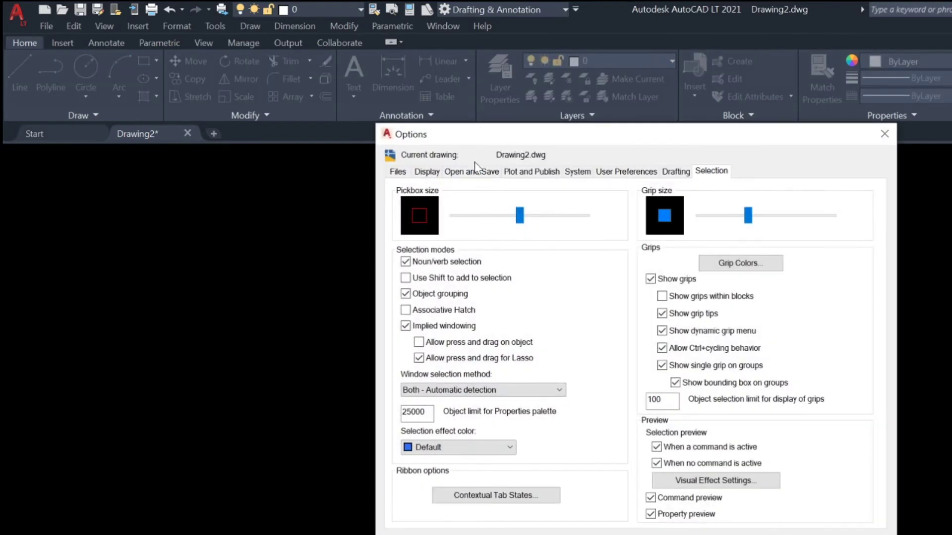
click(425, 173)
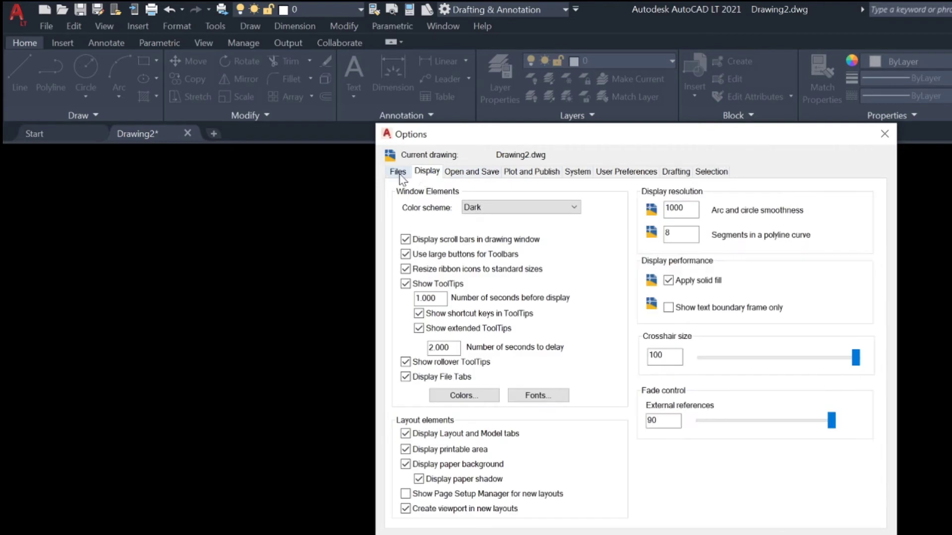
click(398, 174)
click(465, 174)
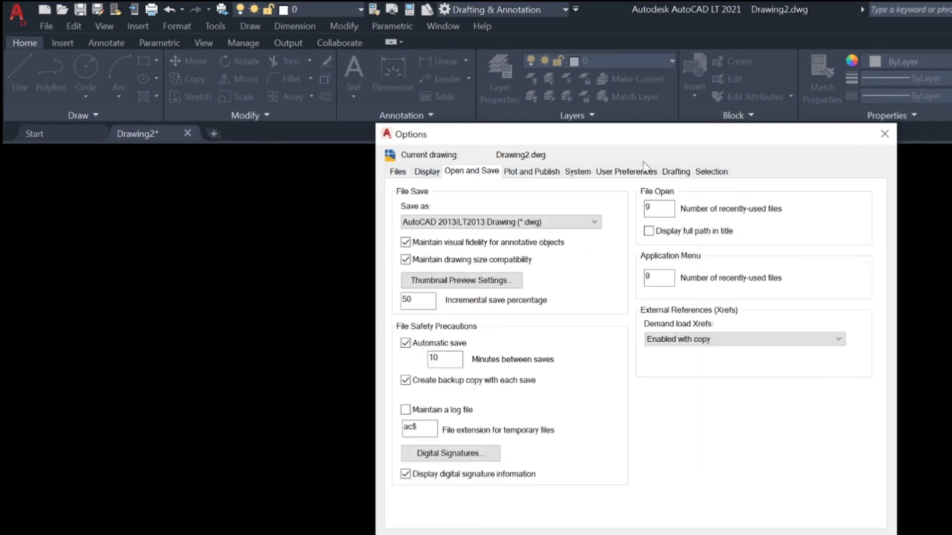
click(644, 171)
click(685, 172)
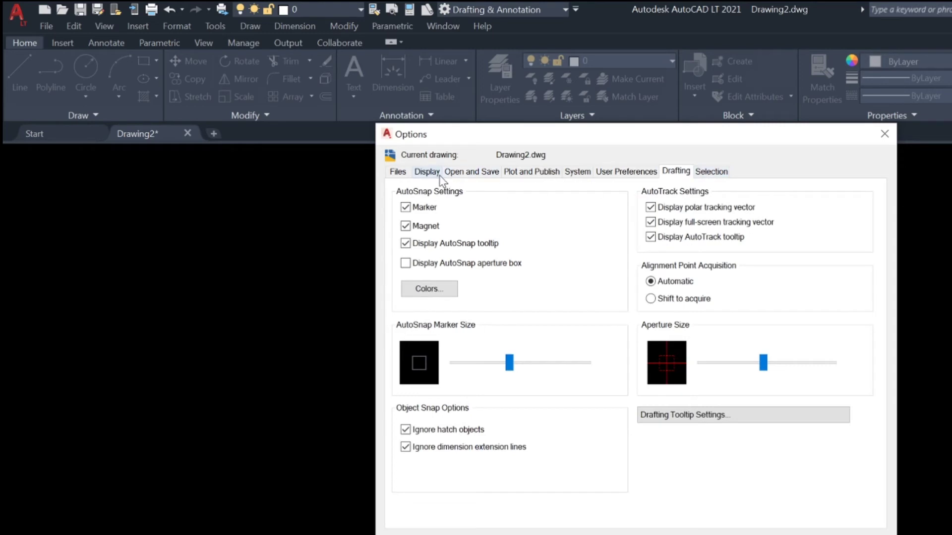
click(884, 134)
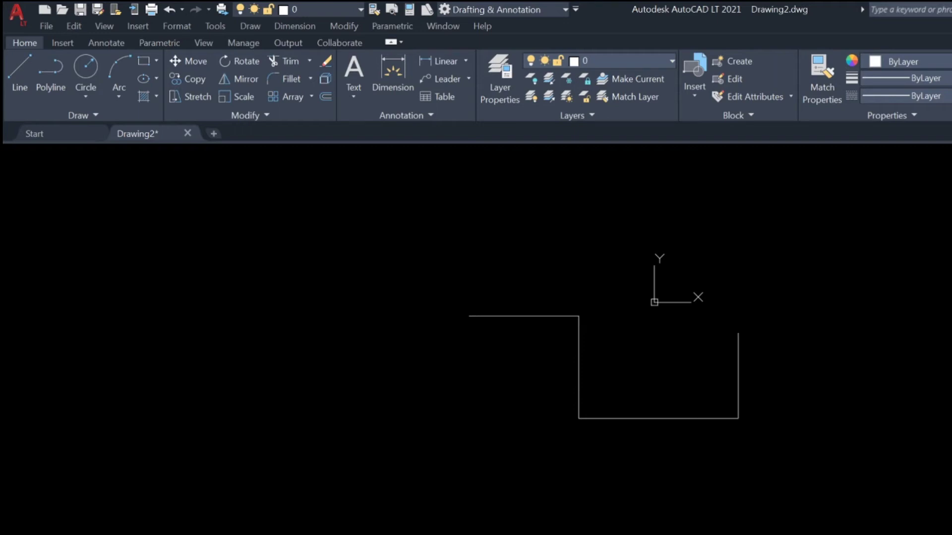
Step: Nudge the view, then open Drafting Settings with DS to see the 0.5000 snap and grid spacing
middle_drag(603, 333, 604, 326)
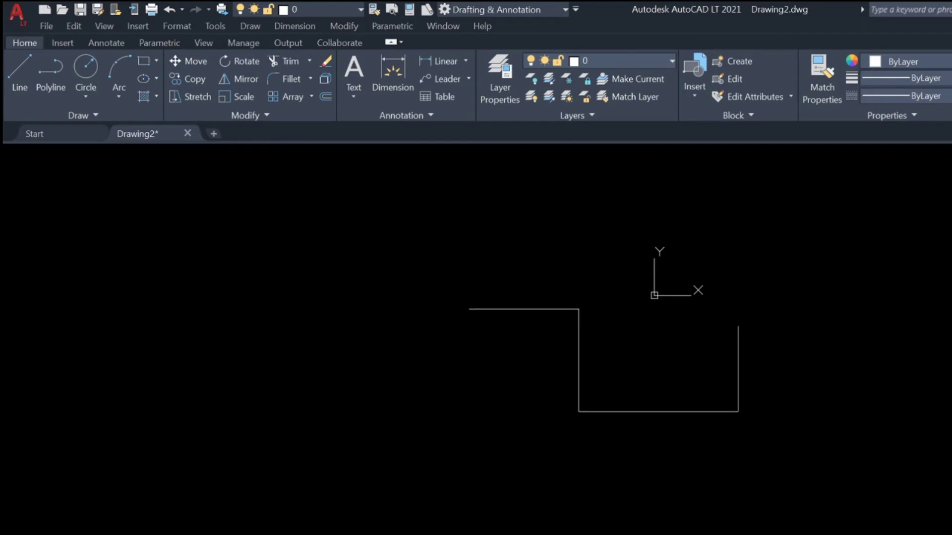
middle_drag(604, 327, 603, 327)
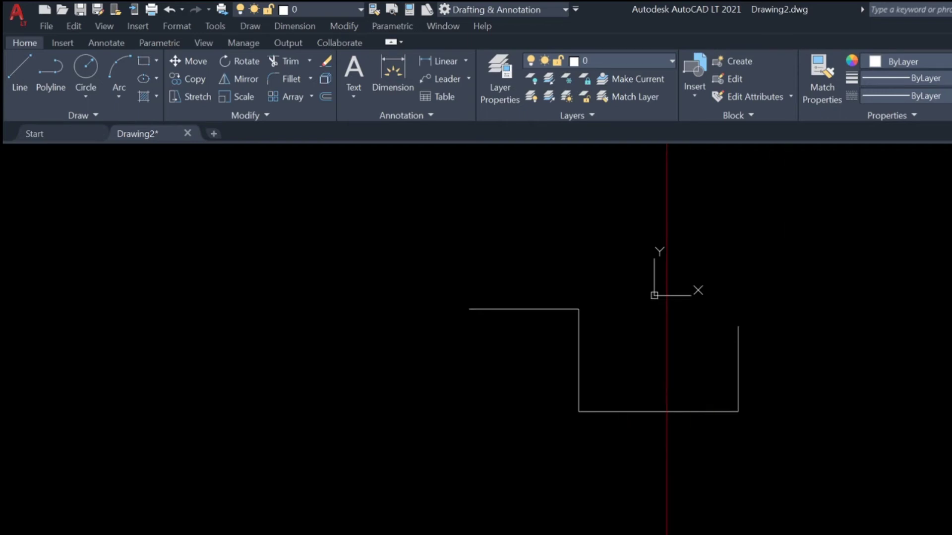
text(ds)
key(Return)
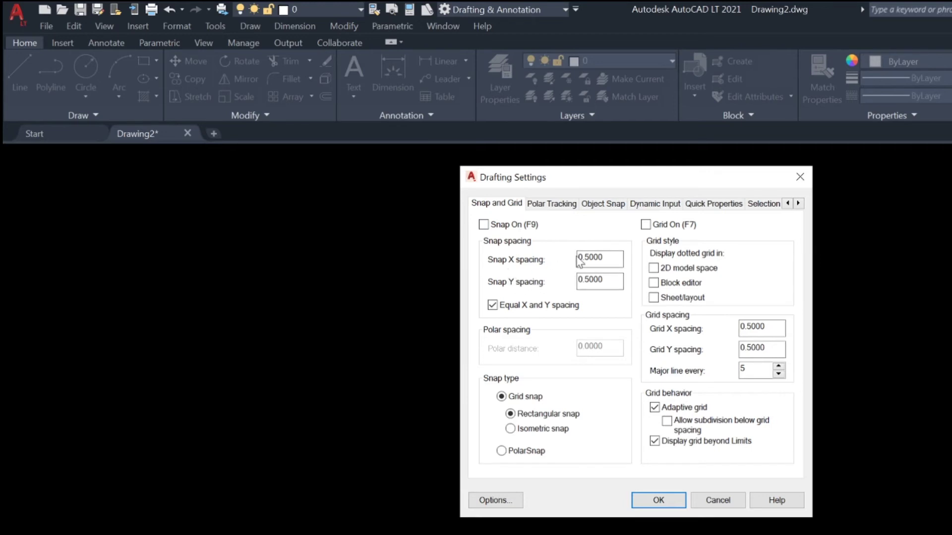
Step: Review the Polar Tracking, Object Snap, Dynamic Input, Quick Properties and Selection Cycling settings
click(558, 204)
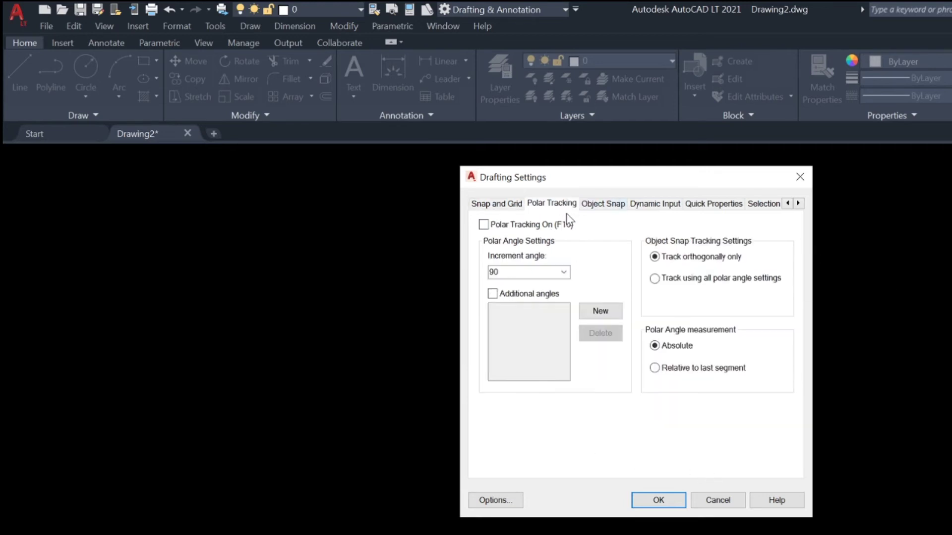
click(603, 203)
click(654, 204)
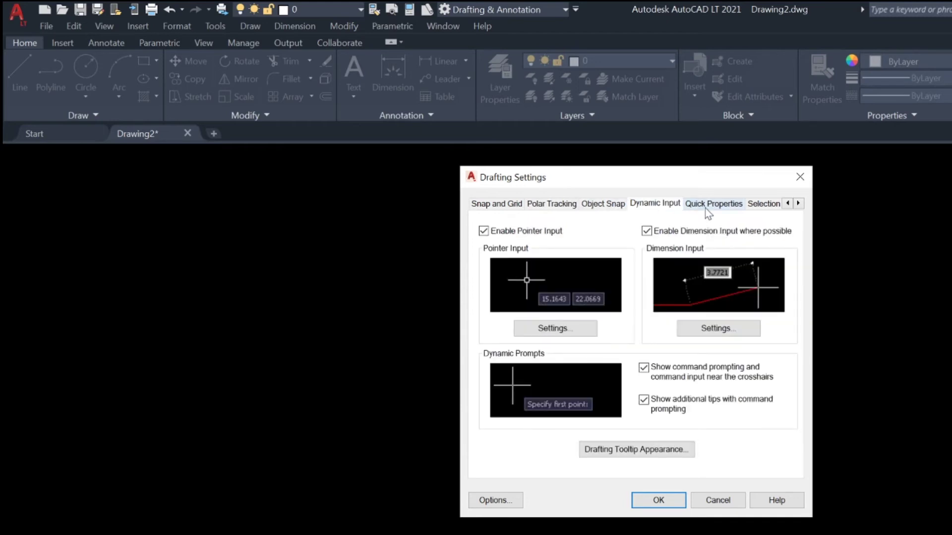
click(705, 208)
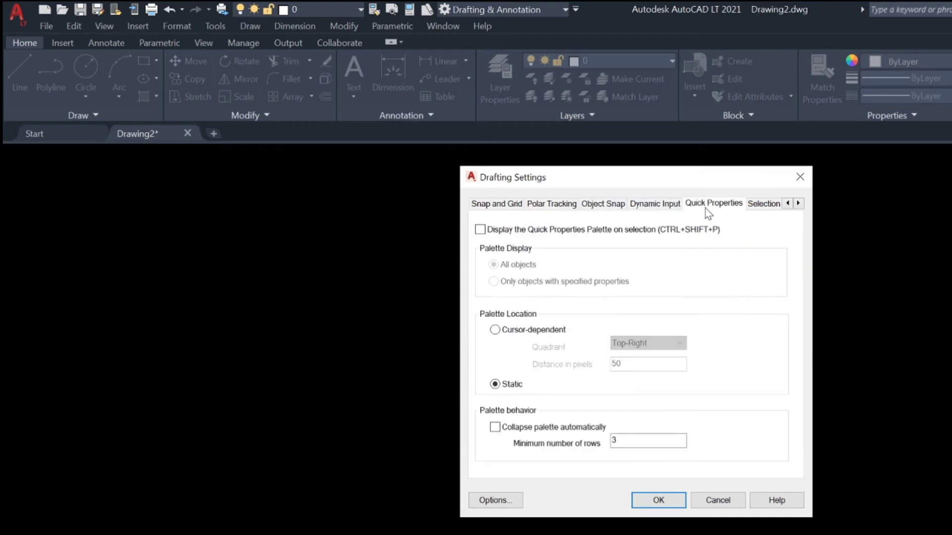
click(650, 207)
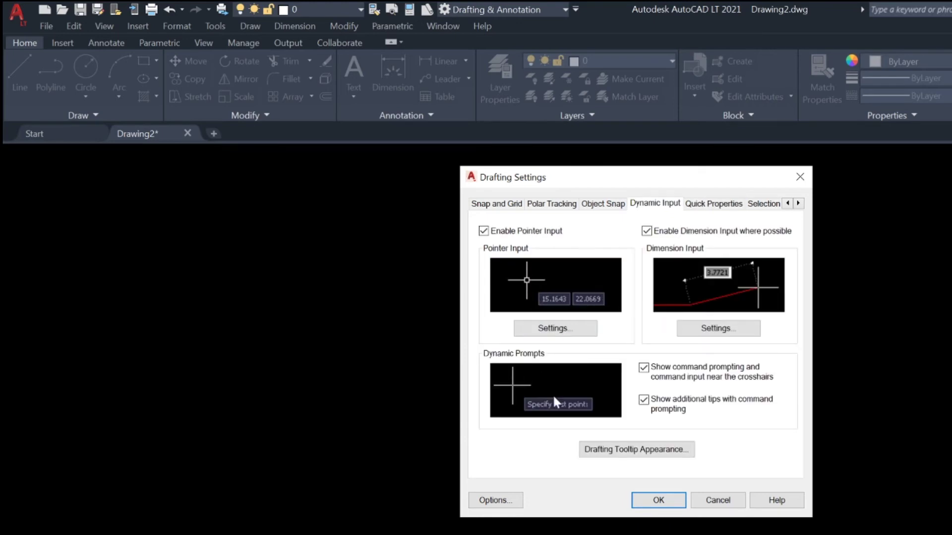
click(712, 205)
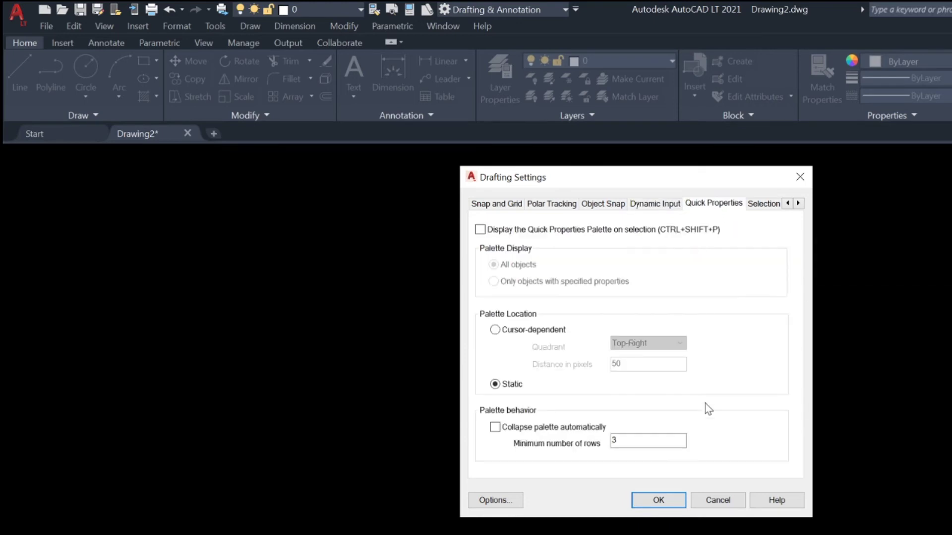
click(758, 205)
Step: Dismiss the annotation scale list and close Drafting Settings
click(799, 178)
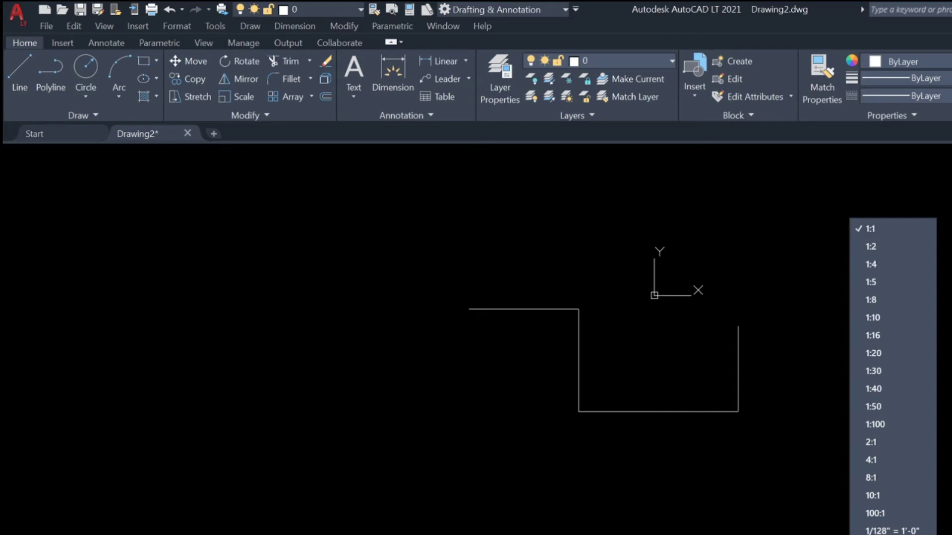
key(Escape)
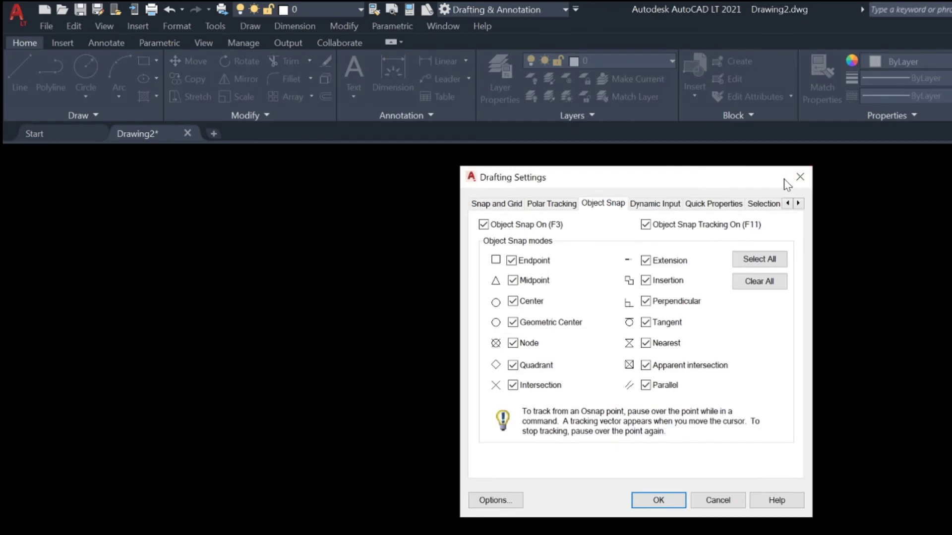
click(799, 177)
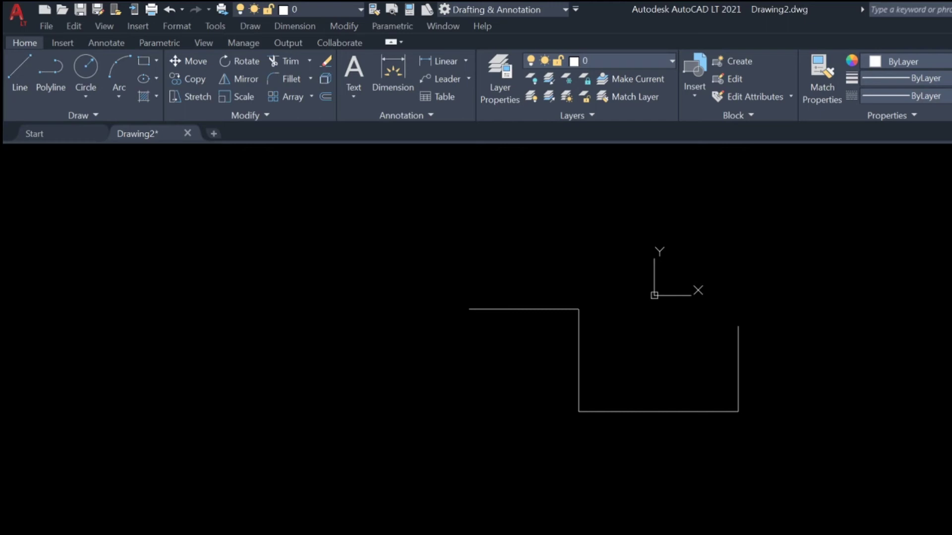
Step: Look at the polar tracking angle list and canvas shortcut menu, dismissing both
click(654, 534)
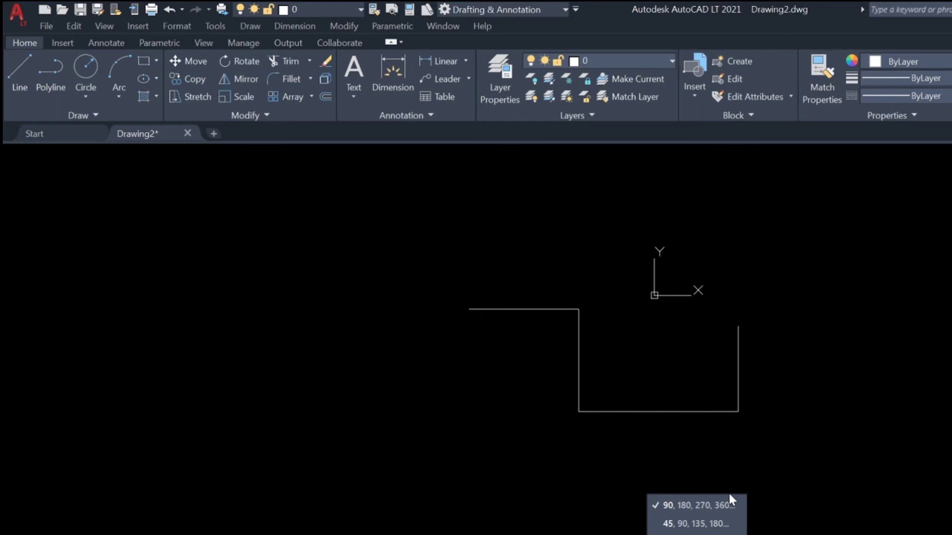
click(945, 289)
right_click(757, 302)
key(Escape)
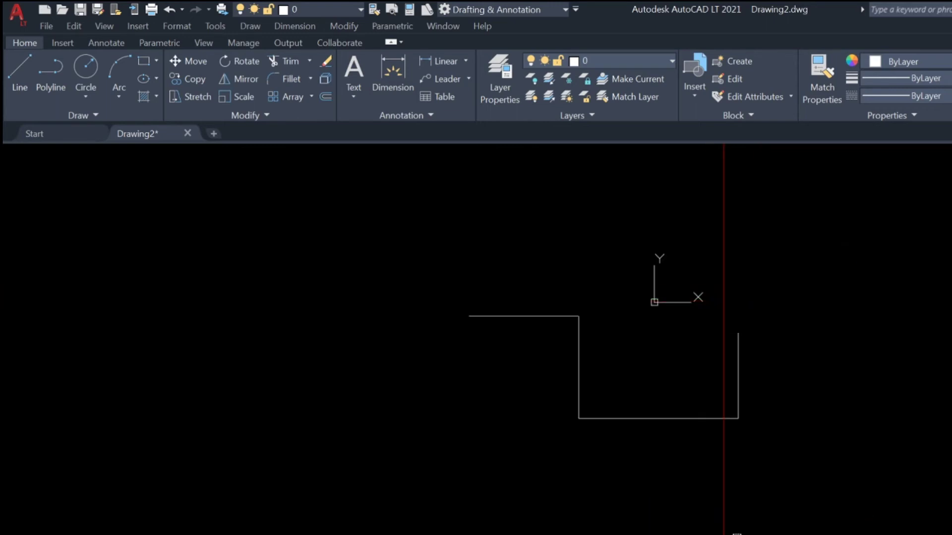
Step: Pan the drawing slightly and open Options from the canvas shortcut menu
middle_drag(446, 496, 446, 488)
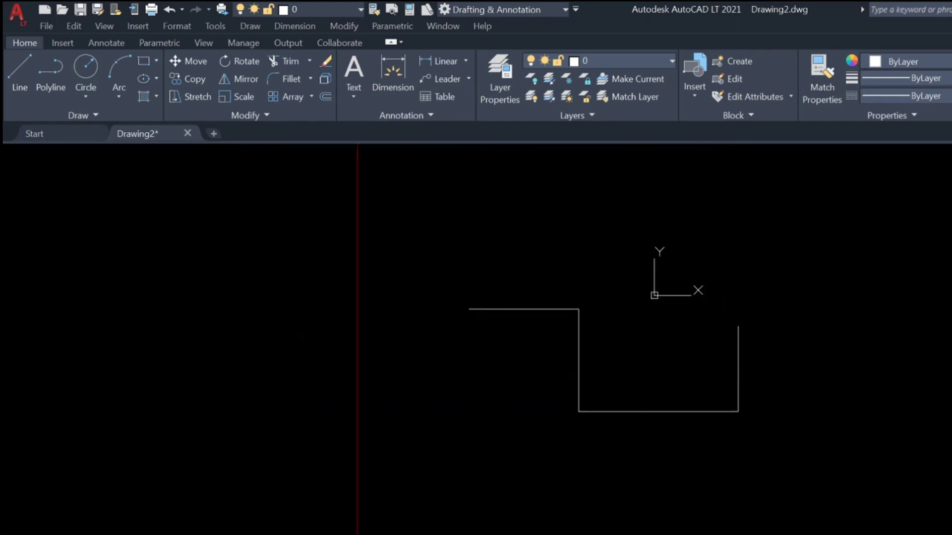
middle_drag(594, 399, 594, 399)
middle_drag(536, 290, 355, 297)
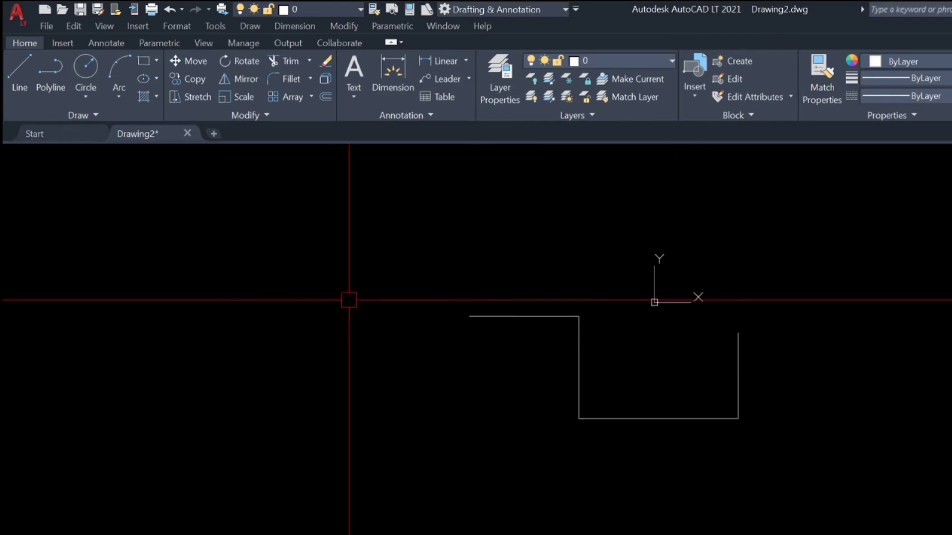
middle_drag(261, 281, 261, 274)
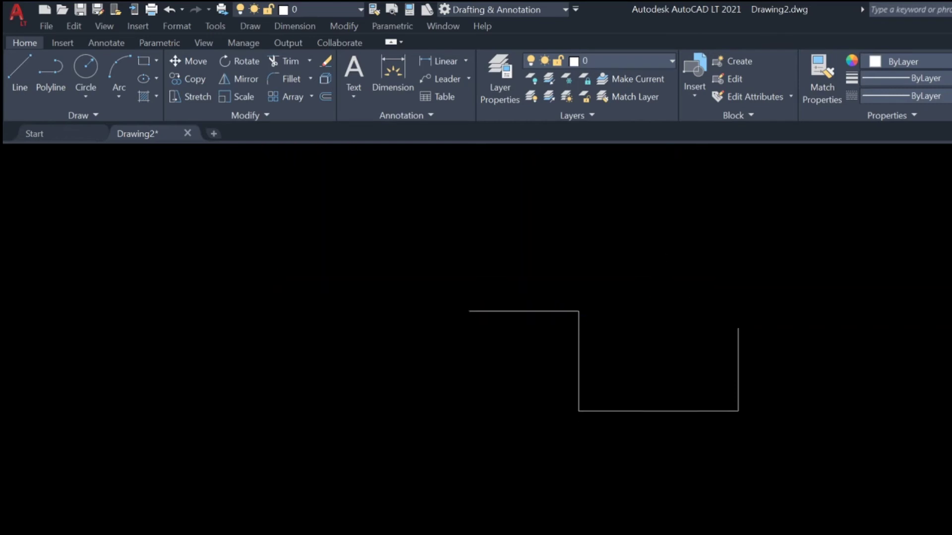
right_click(261, 281)
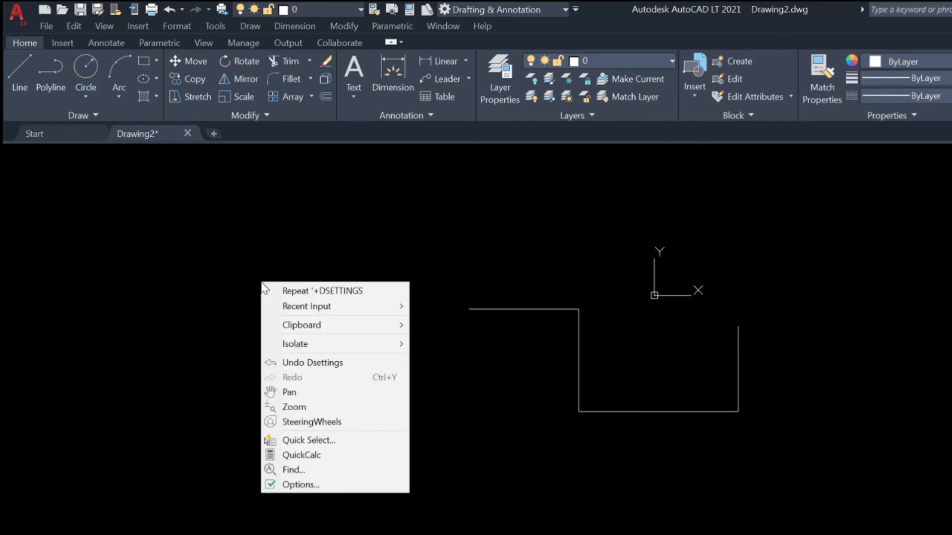
click(327, 486)
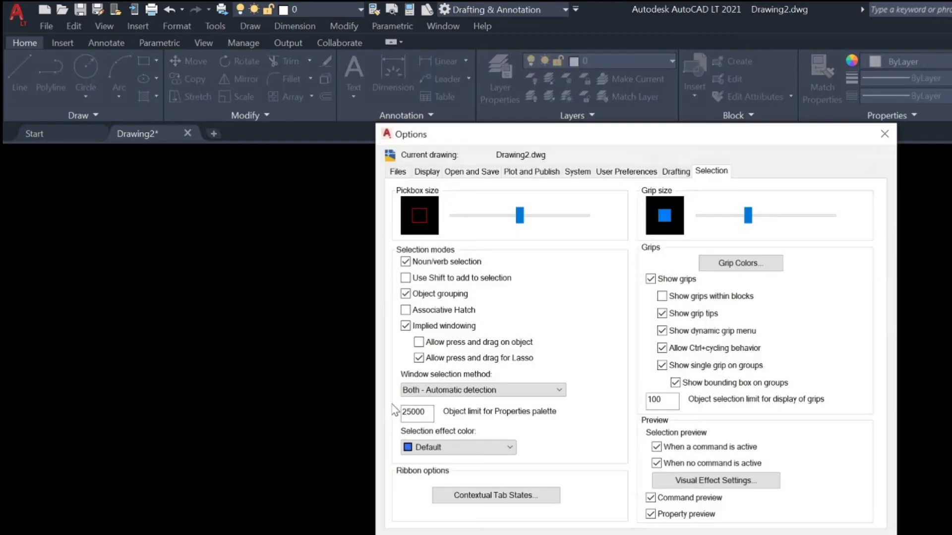
Step: Enlarge the pickbox and grip sizes, glancing at the grip colour settings
mouse_move(519, 216)
mouse_down()
mouse_move(565, 217)
mouse_move(527, 238)
mouse_up()
drag(747, 218, 763, 220)
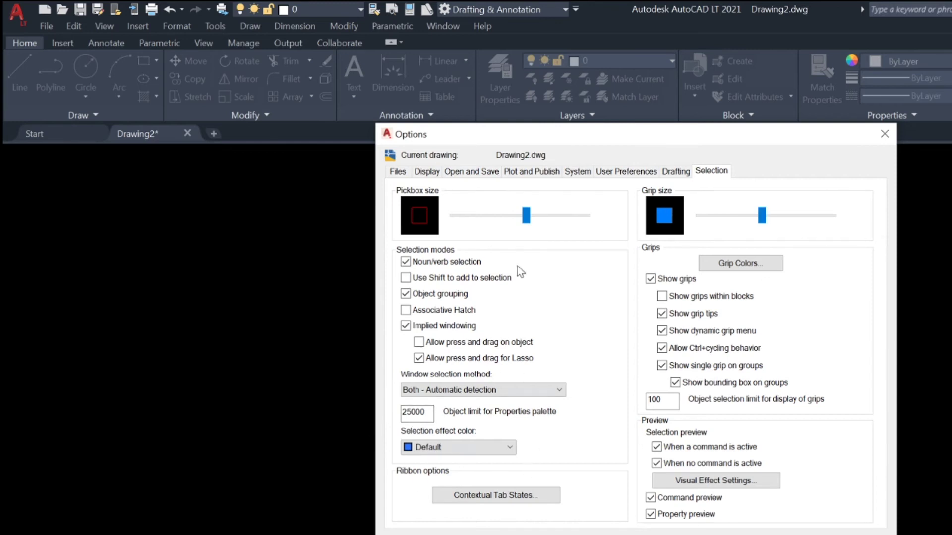
click(732, 269)
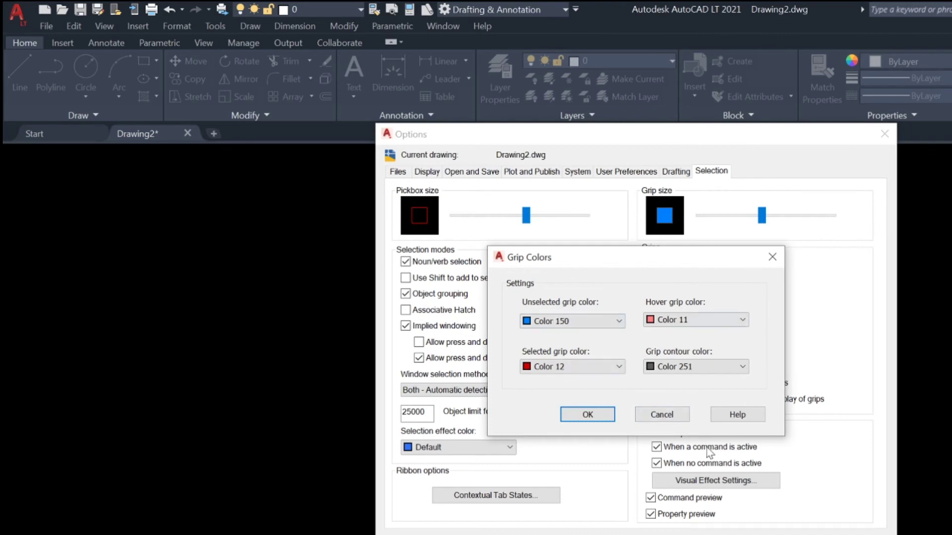
click(654, 420)
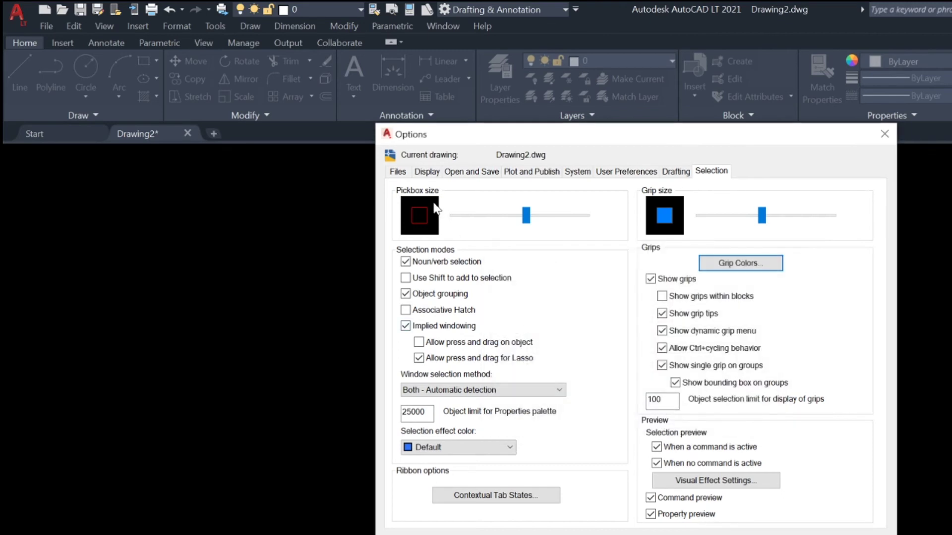
Step: Set the Display colour scheme to Light and close Options
click(427, 173)
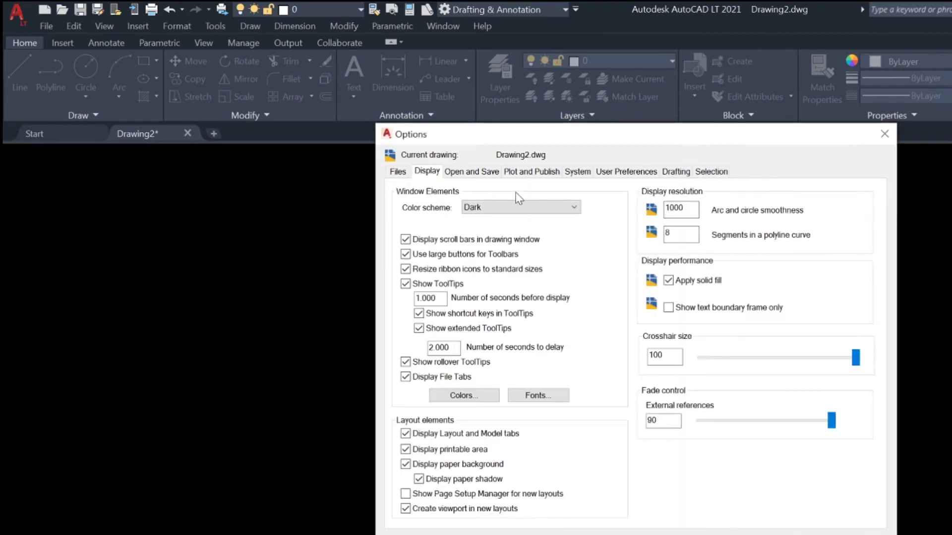
click(514, 215)
click(511, 228)
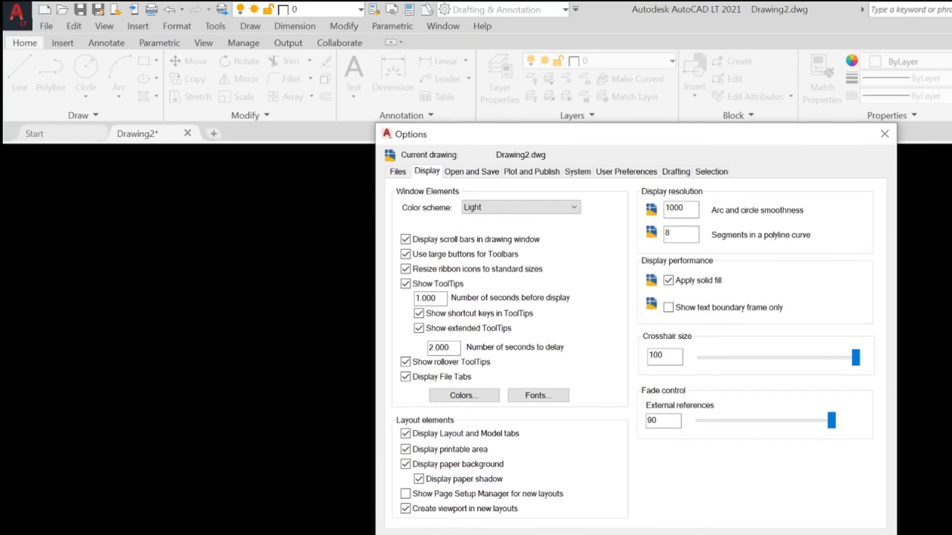
key(Return)
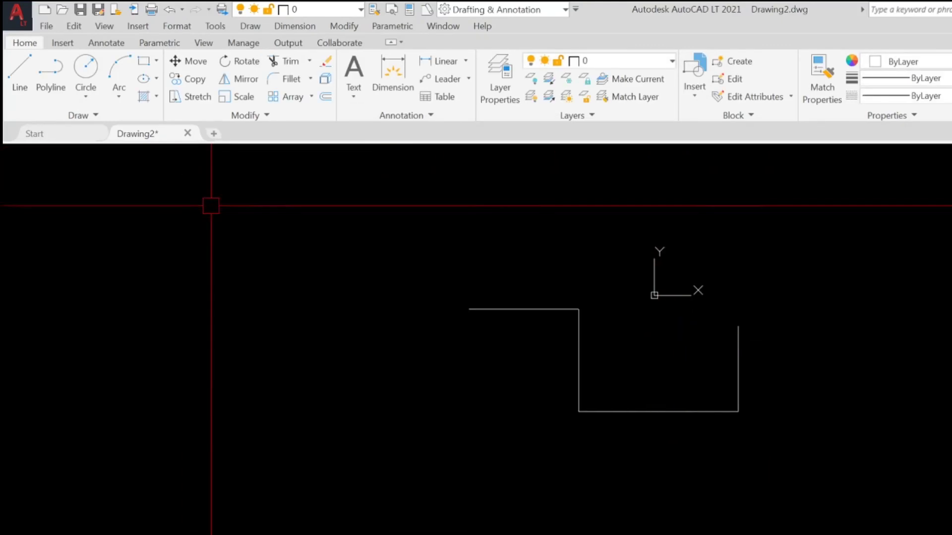
Step: Reopen Options and set the 2D model space background to grey 168,168,168
right_click(358, 317)
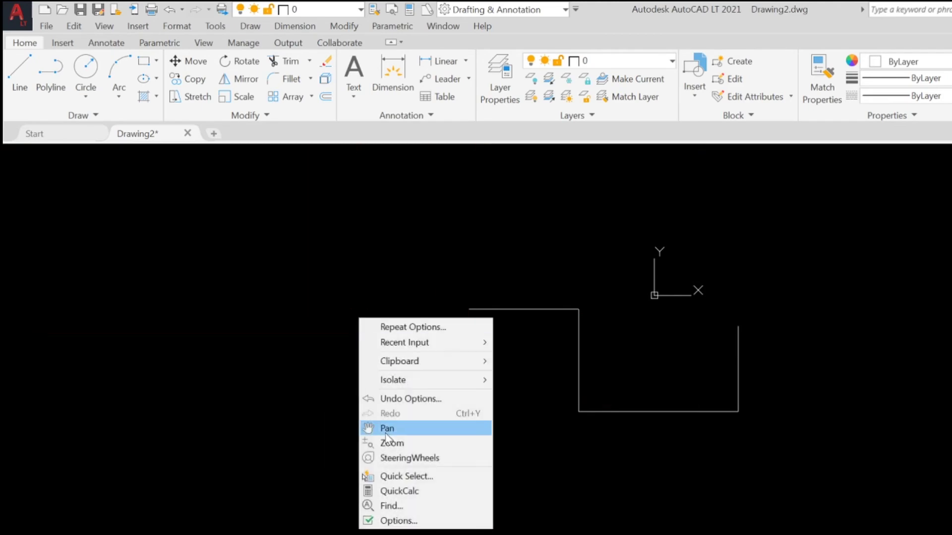
click(398, 520)
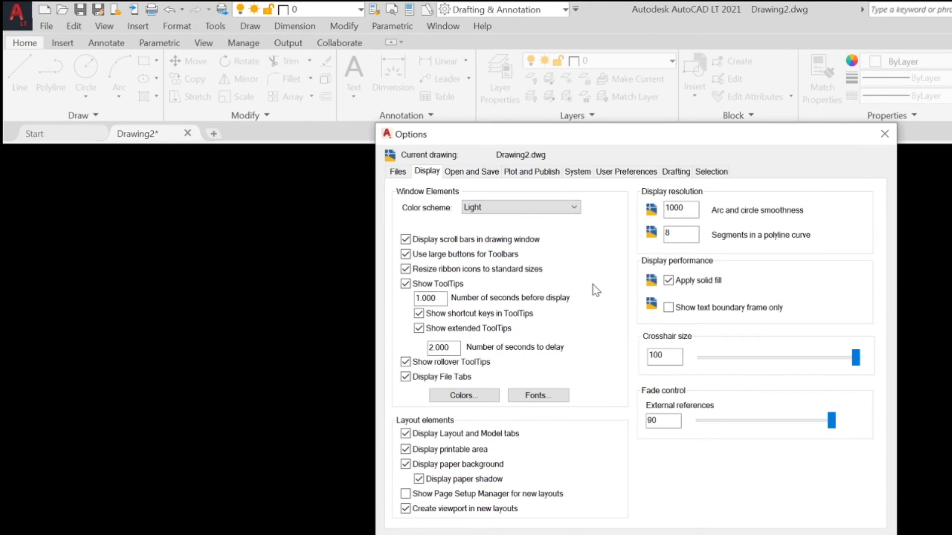
click(489, 397)
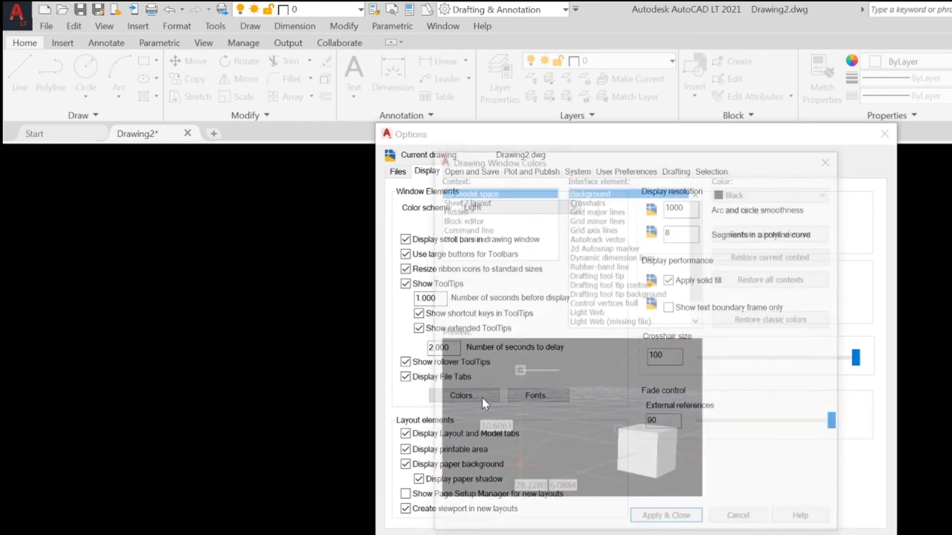
click(788, 192)
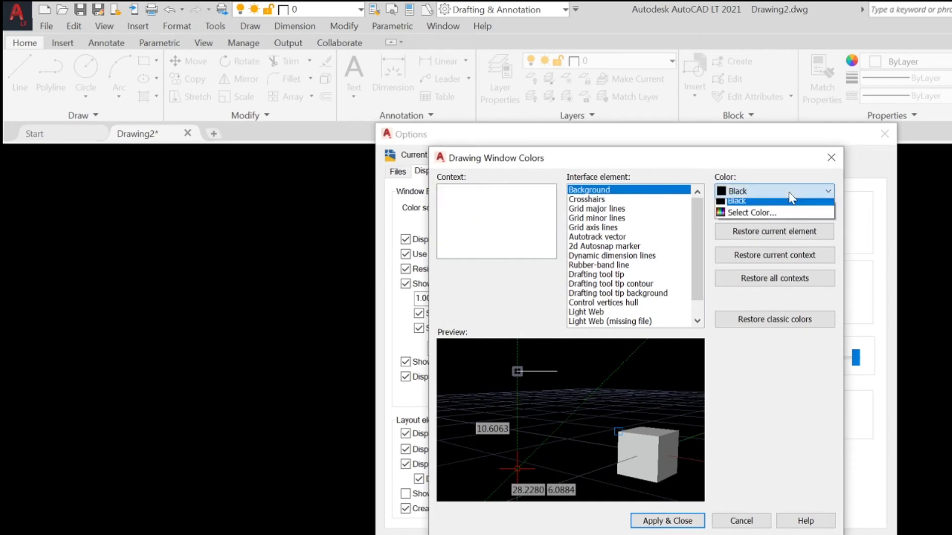
click(753, 300)
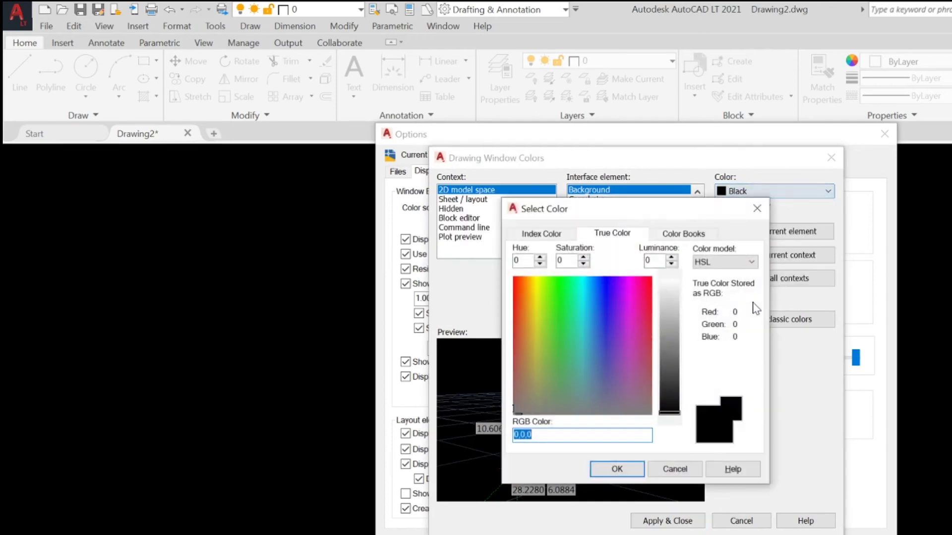
click(672, 327)
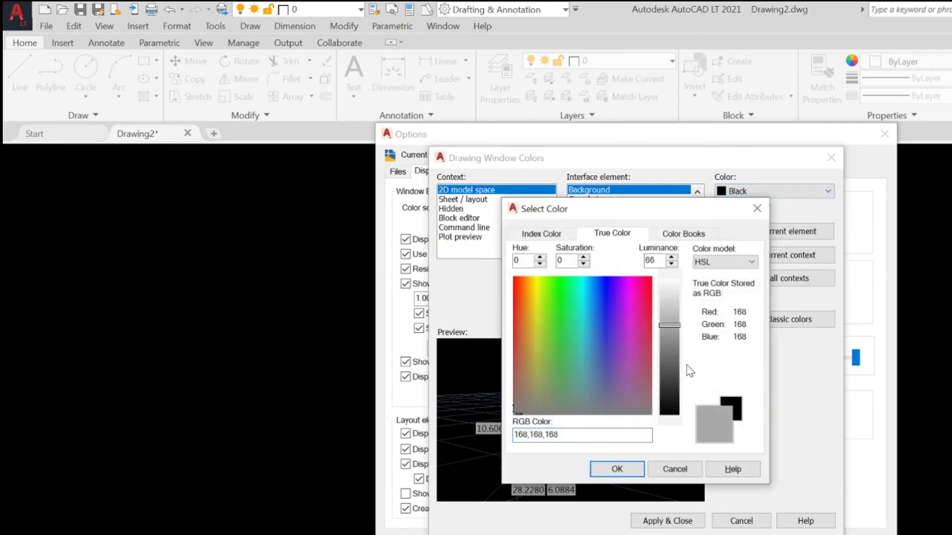
click(633, 469)
click(661, 521)
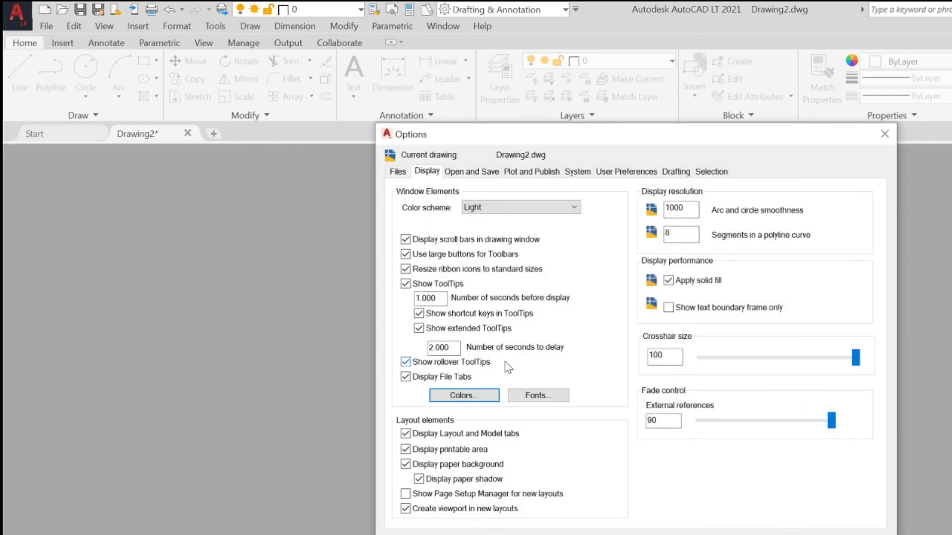
Step: Change the model space background to dark grey 61,61,61 and apply it
click(464, 396)
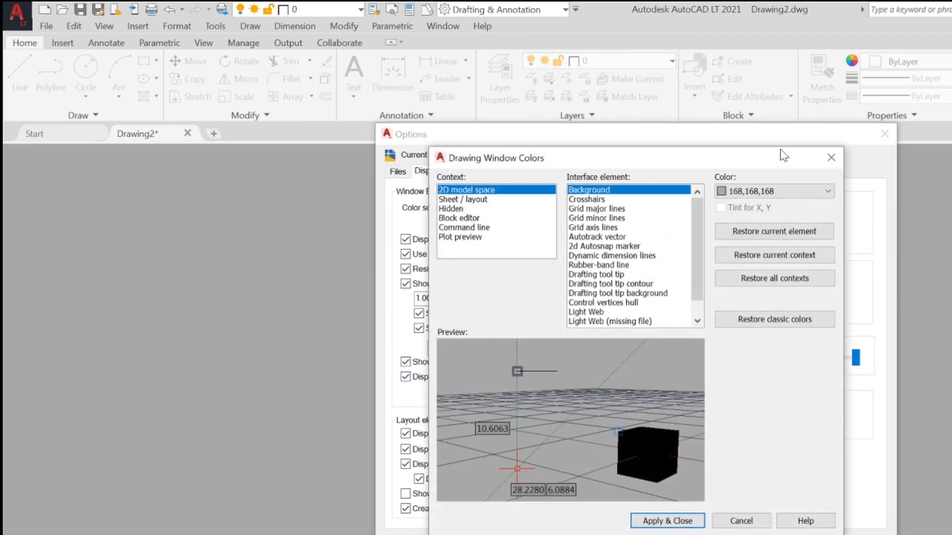
click(775, 194)
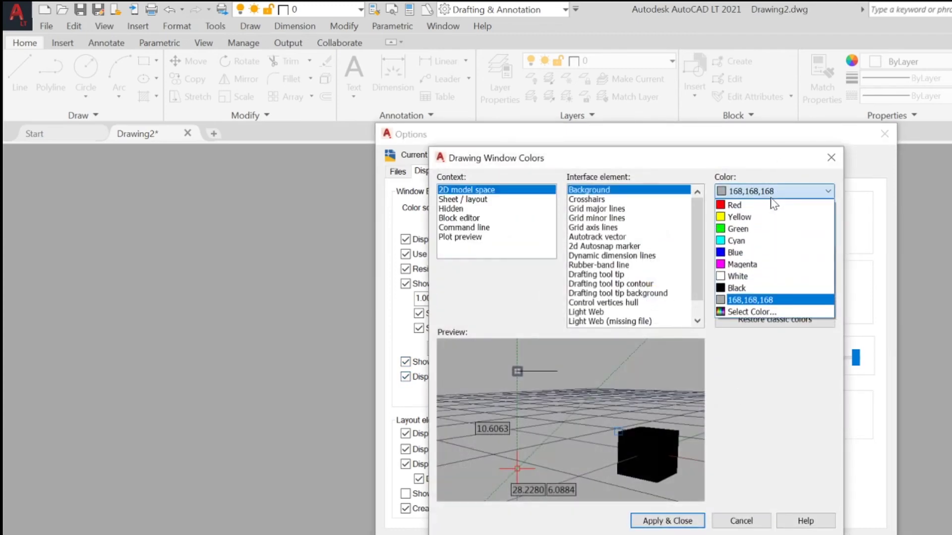
click(737, 311)
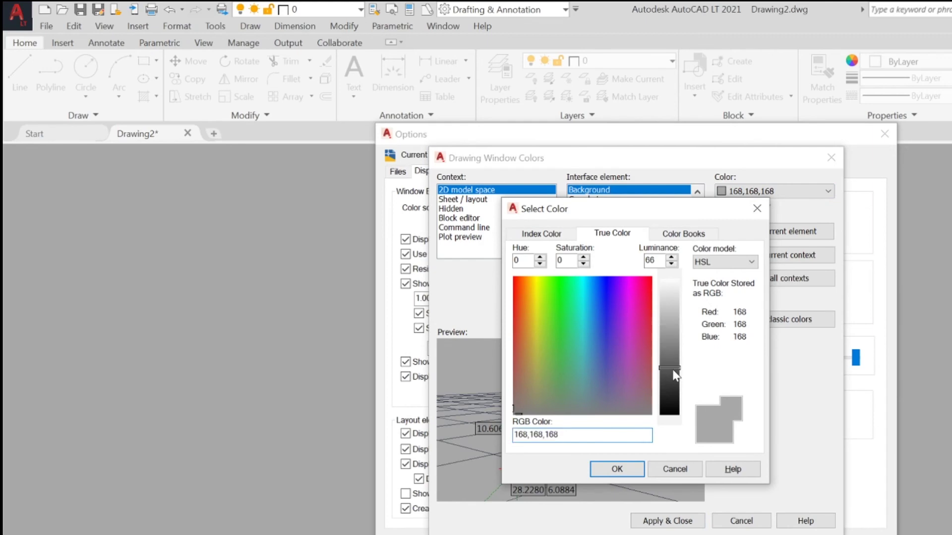
drag(670, 374, 667, 388)
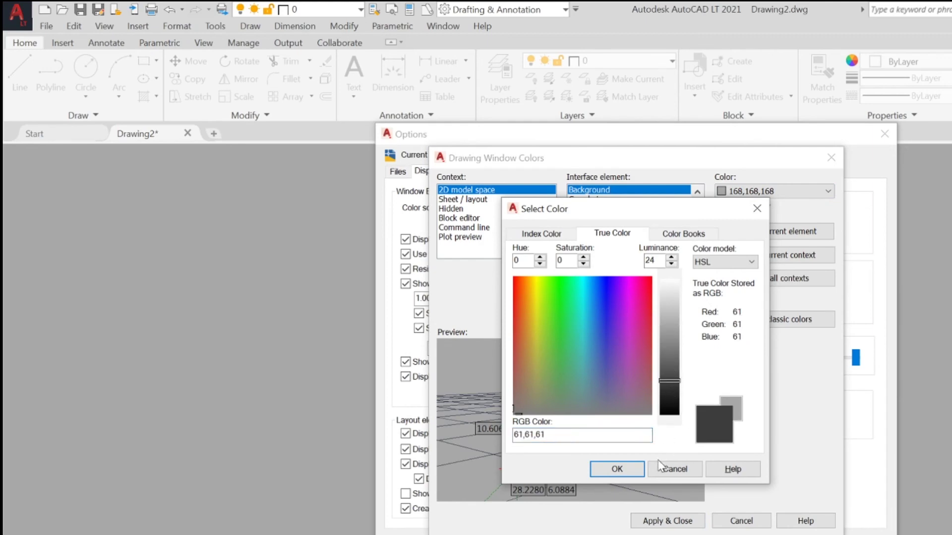
click(628, 468)
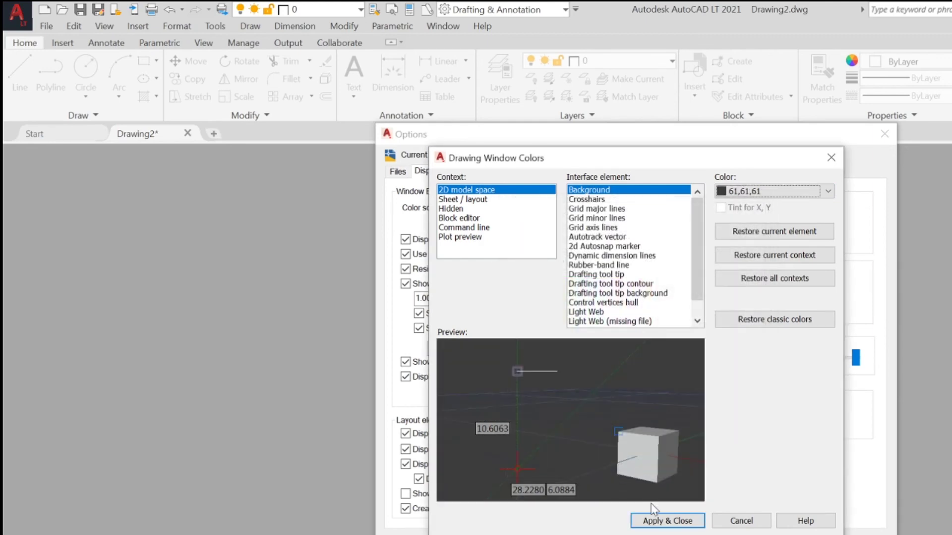
click(659, 521)
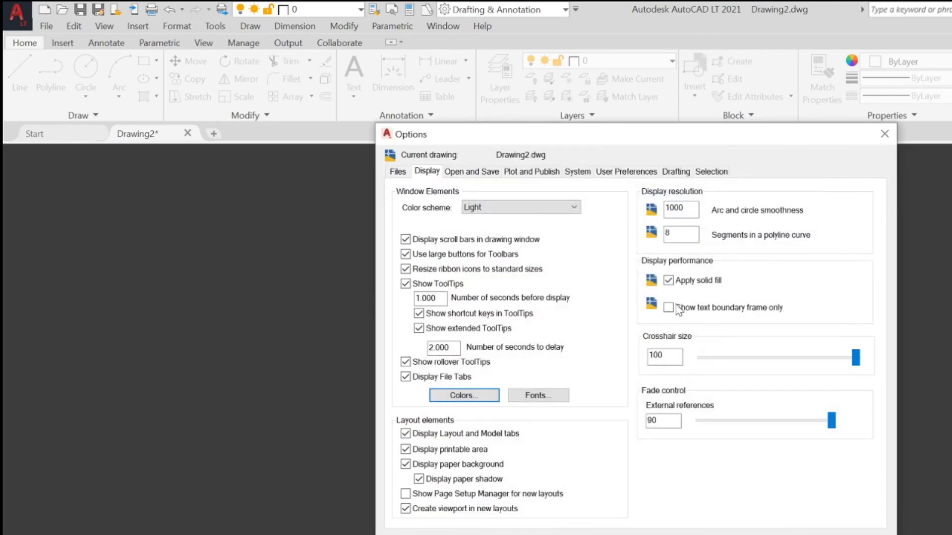
Step: On the Open and Save tab, review the save formats and thumbnail preview settings
click(471, 173)
mouse_move(436, 326)
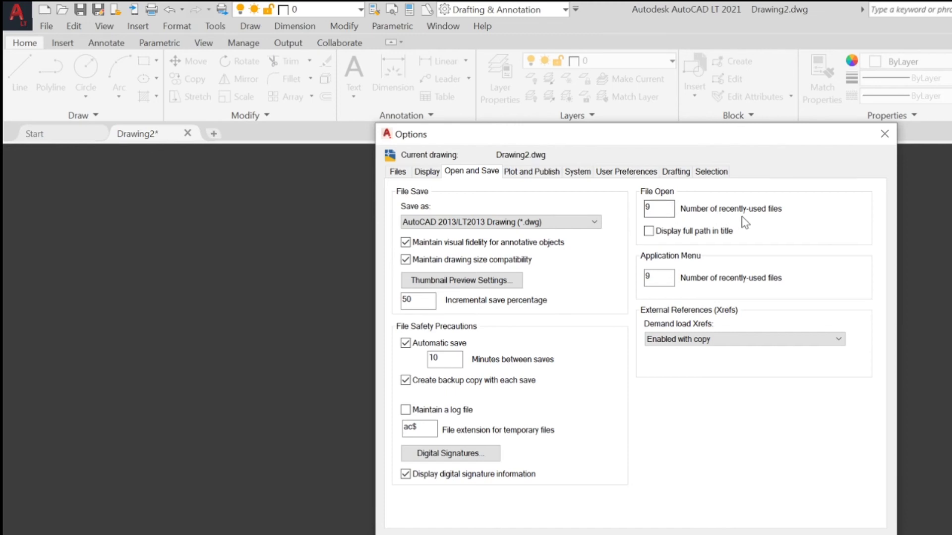
click(583, 225)
click(581, 223)
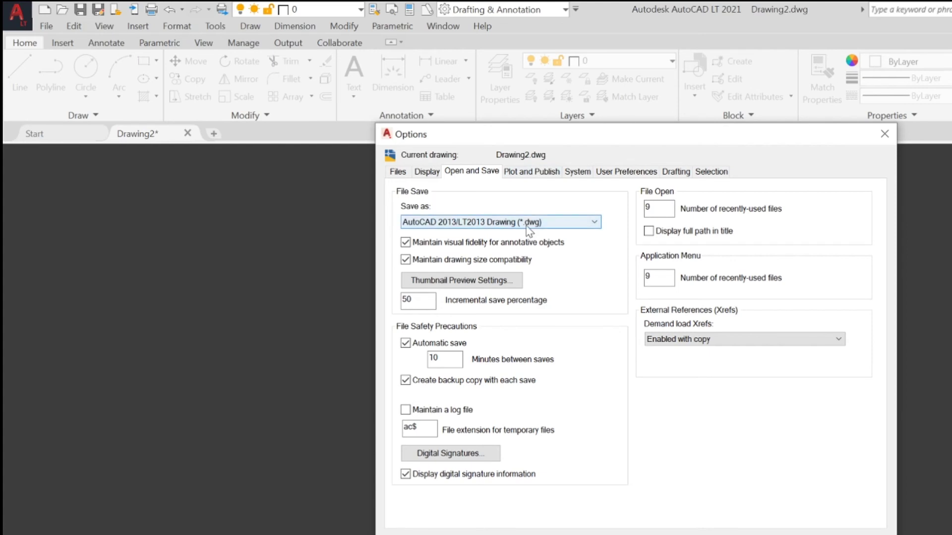
click(488, 284)
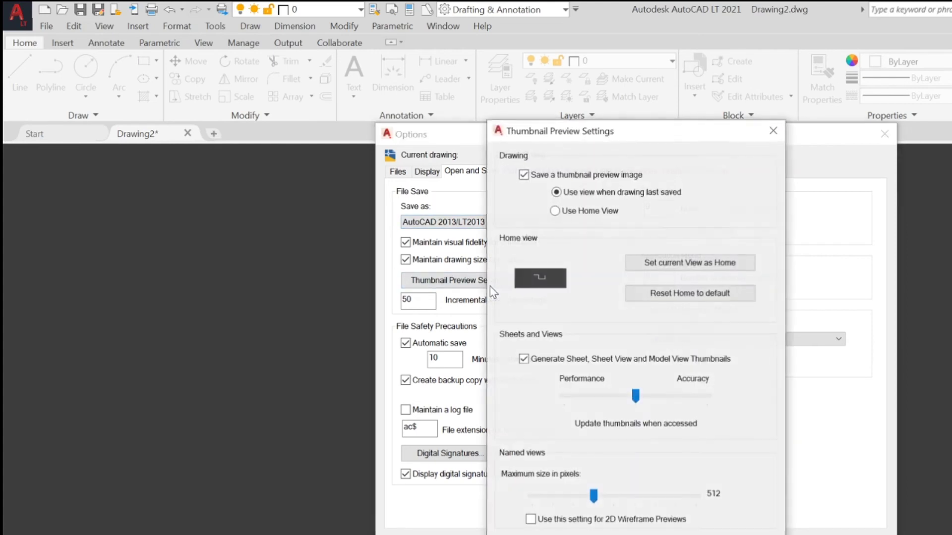
click(773, 130)
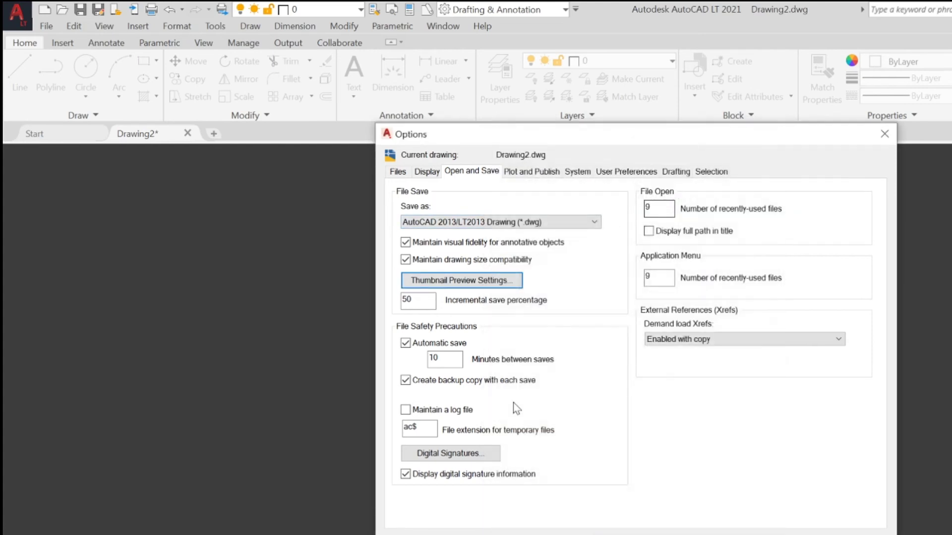
Step: Check the digital signature and thumbnail settings unchanged, then go to Plot and Publish
click(466, 455)
click(728, 394)
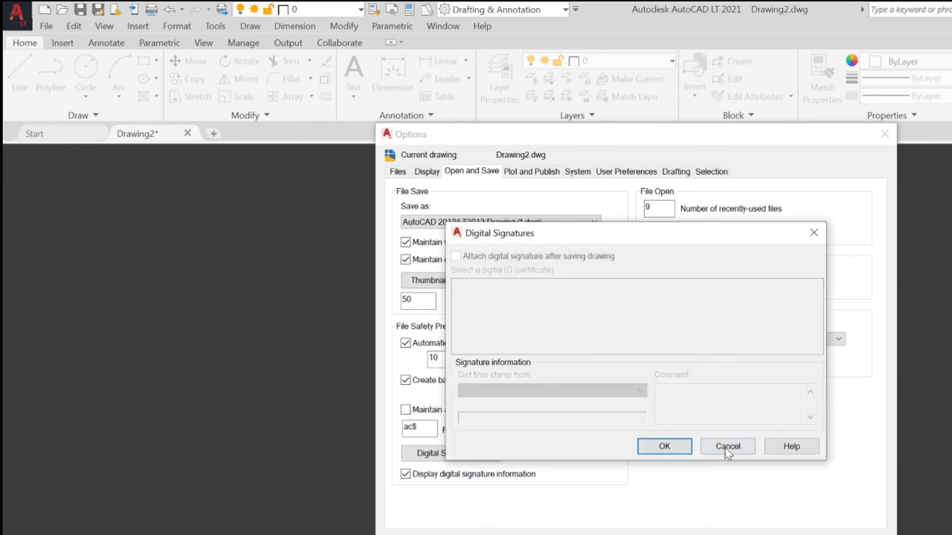
click(742, 452)
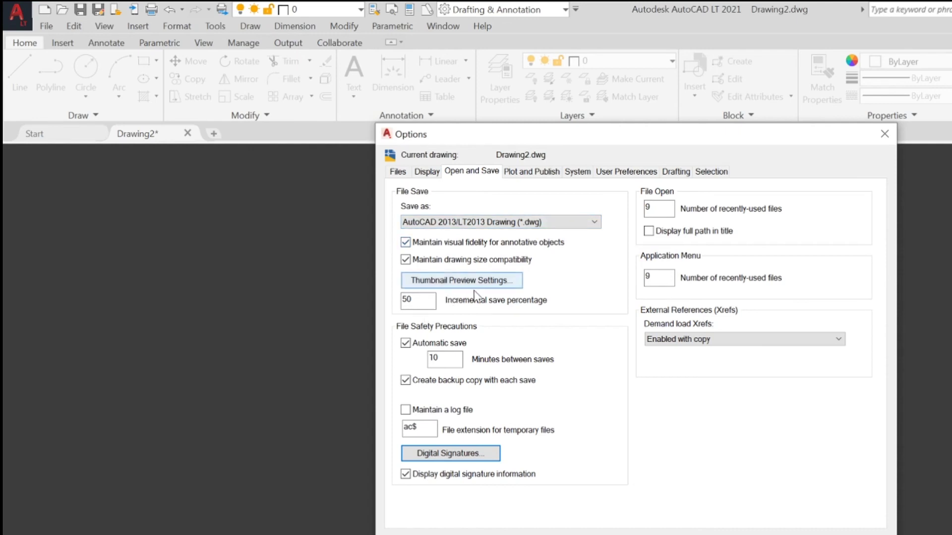
click(500, 284)
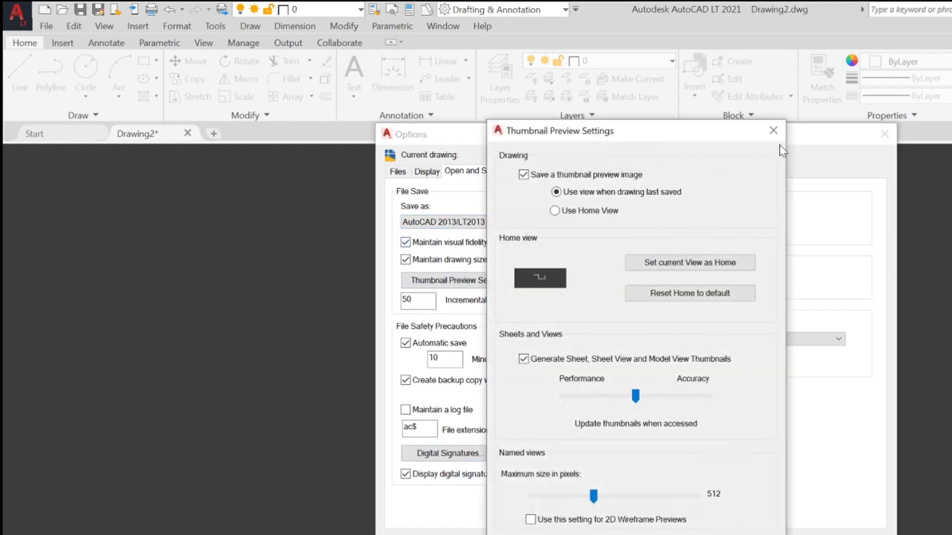
click(773, 130)
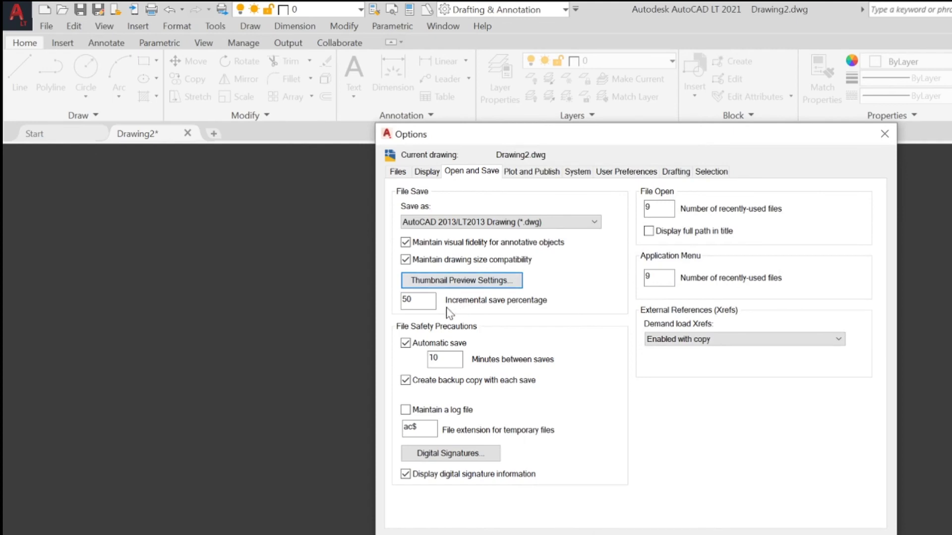
click(531, 176)
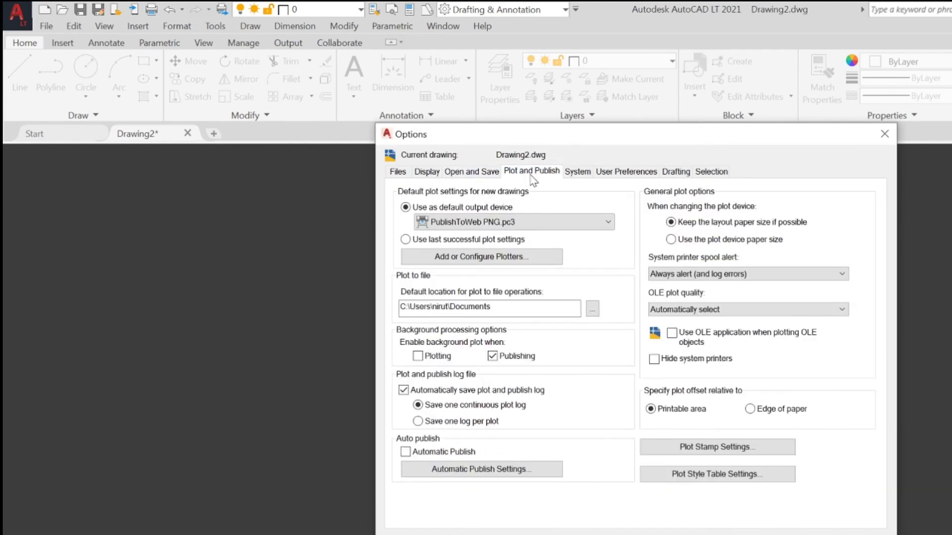
Step: Browse System and User Preferences, keeping target drawing units at Centimeters, then reach Drafting
click(579, 175)
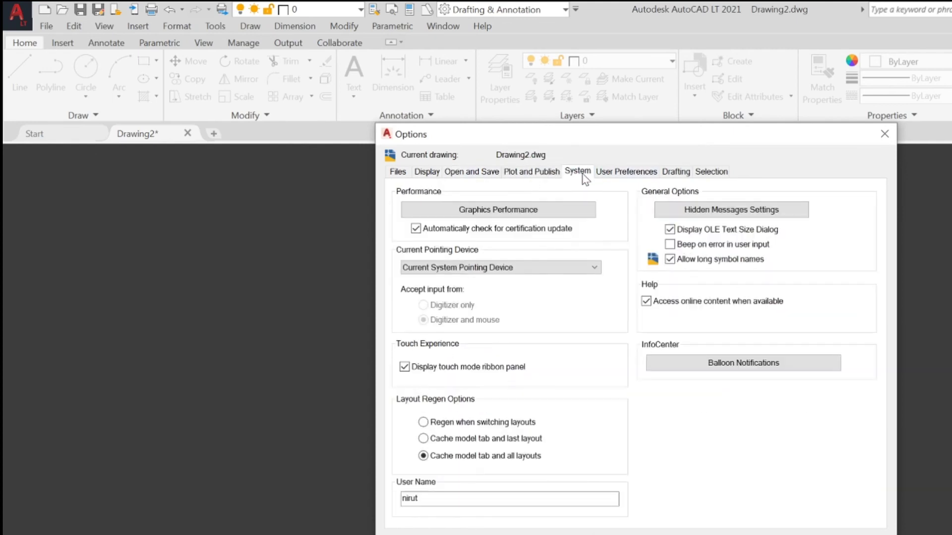
click(623, 174)
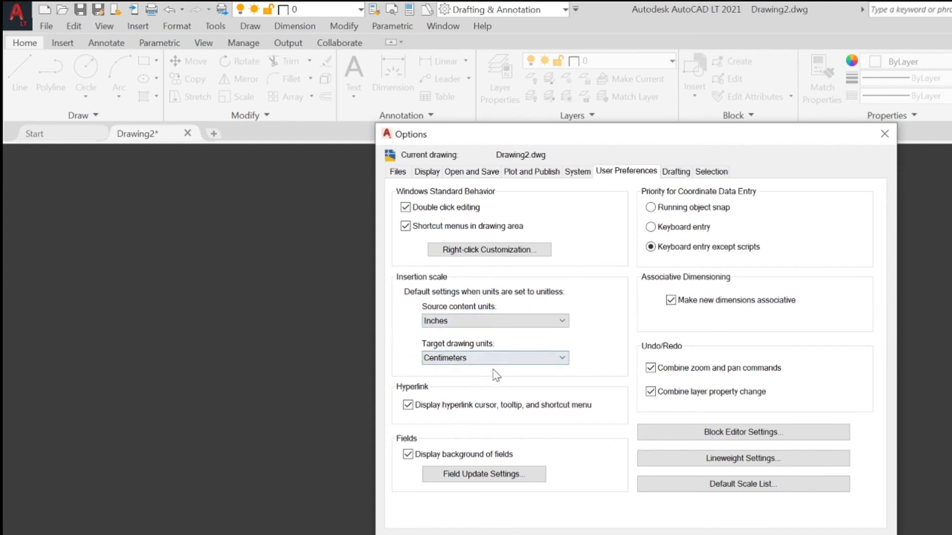
click(568, 364)
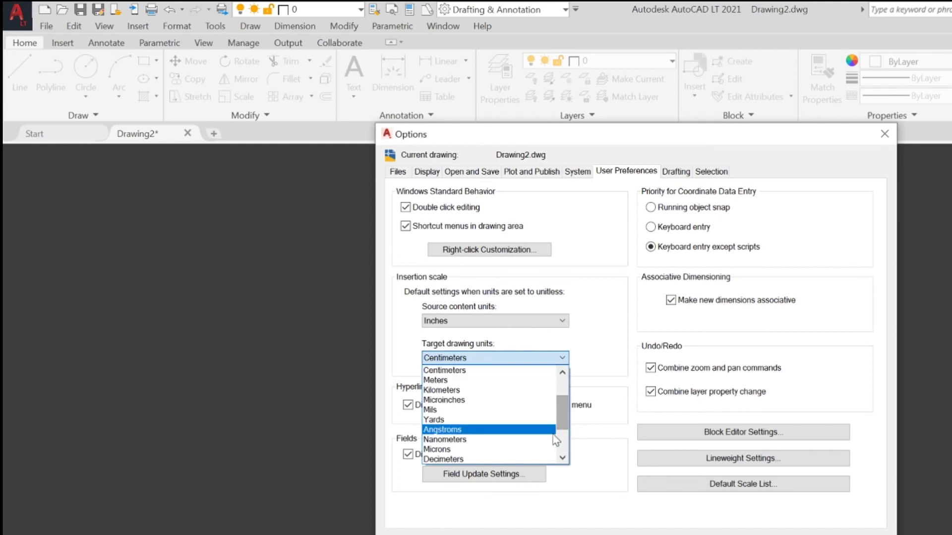
click(610, 357)
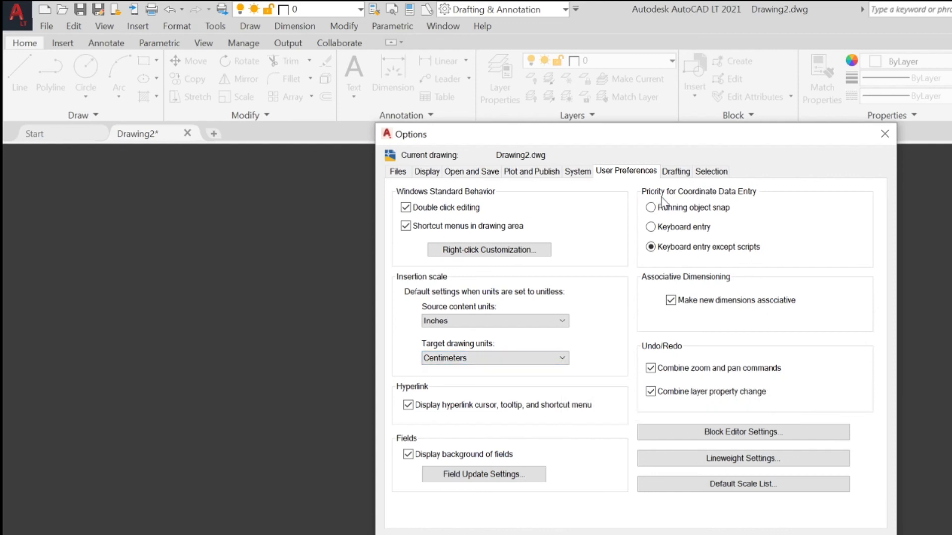
click(675, 171)
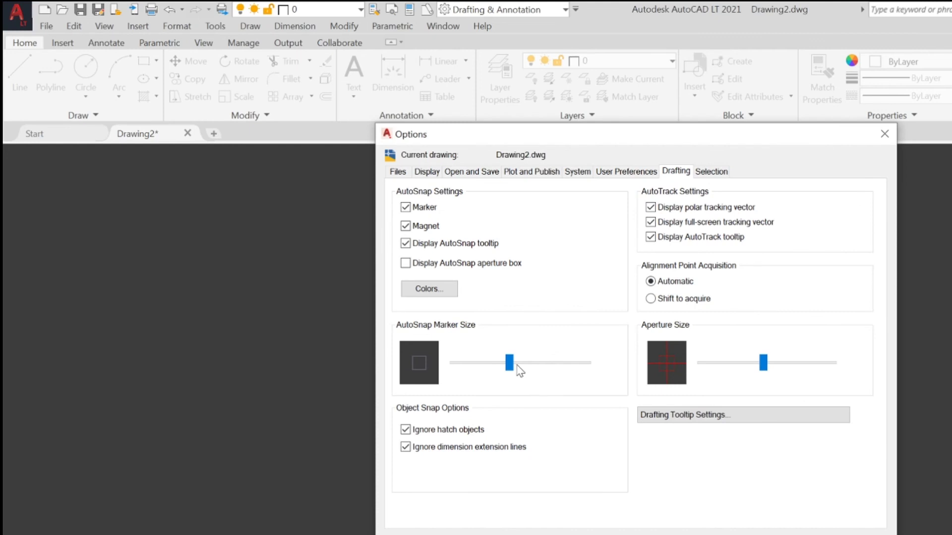
Step: Flip through Selection and Drafting, then expand Log File Location on the Files tab
click(716, 171)
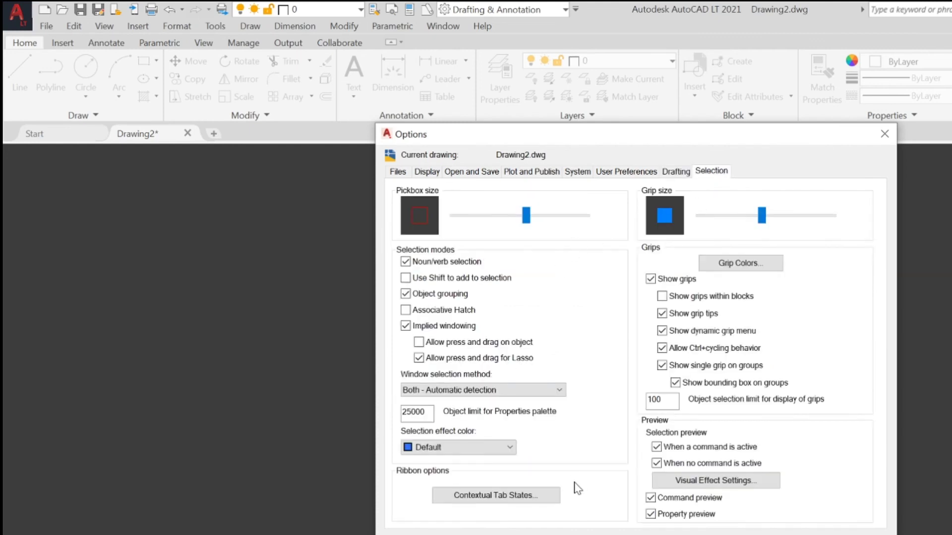
click(677, 173)
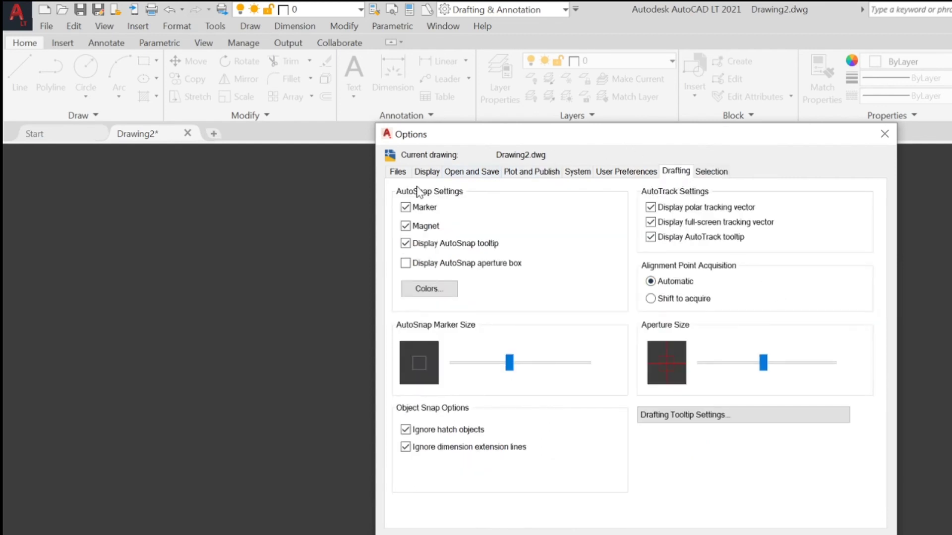
click(398, 172)
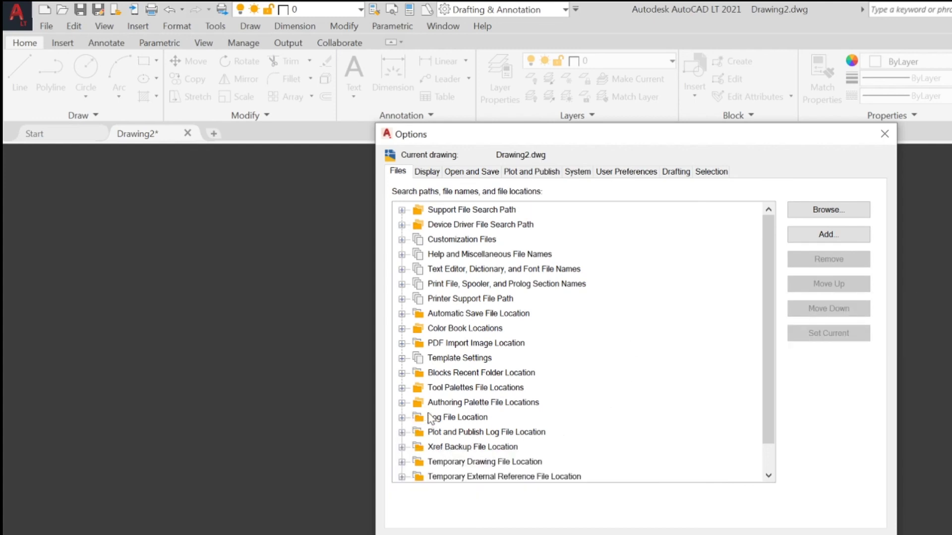
scroll(454, 364, down, 1)
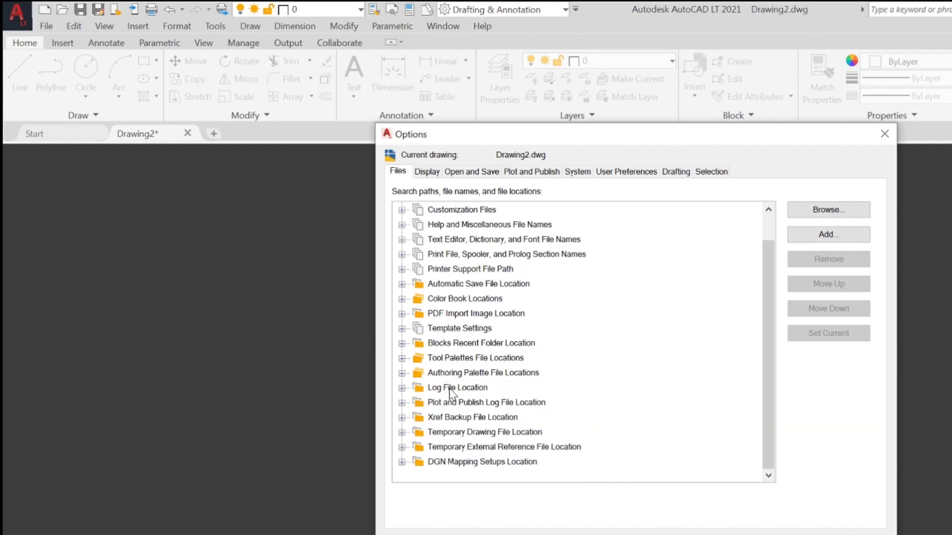
click(450, 389)
click(402, 388)
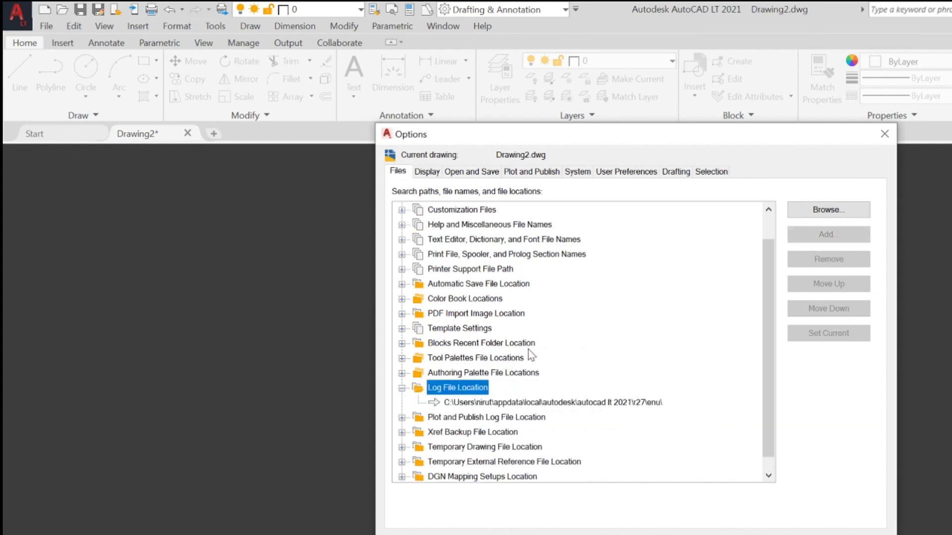
mouse_move(457, 387)
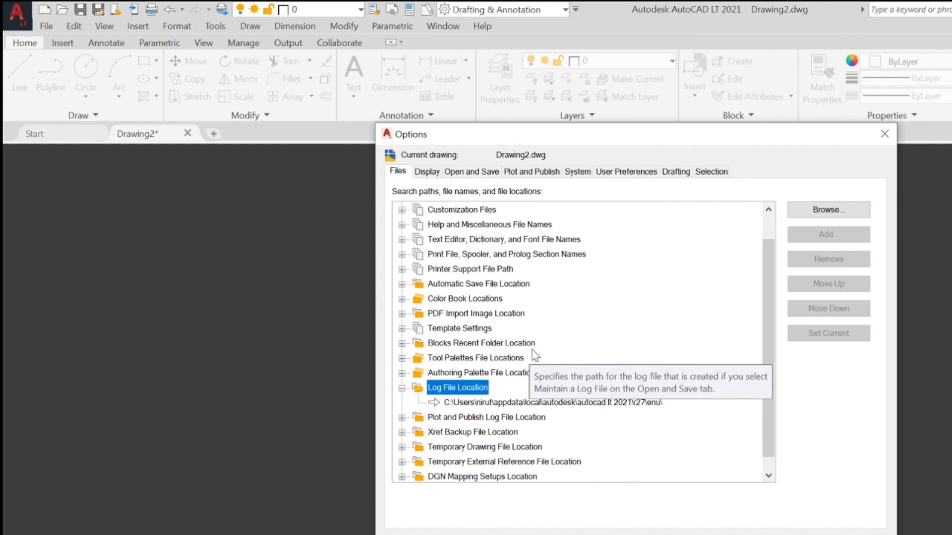
scroll(535, 356, up, 1)
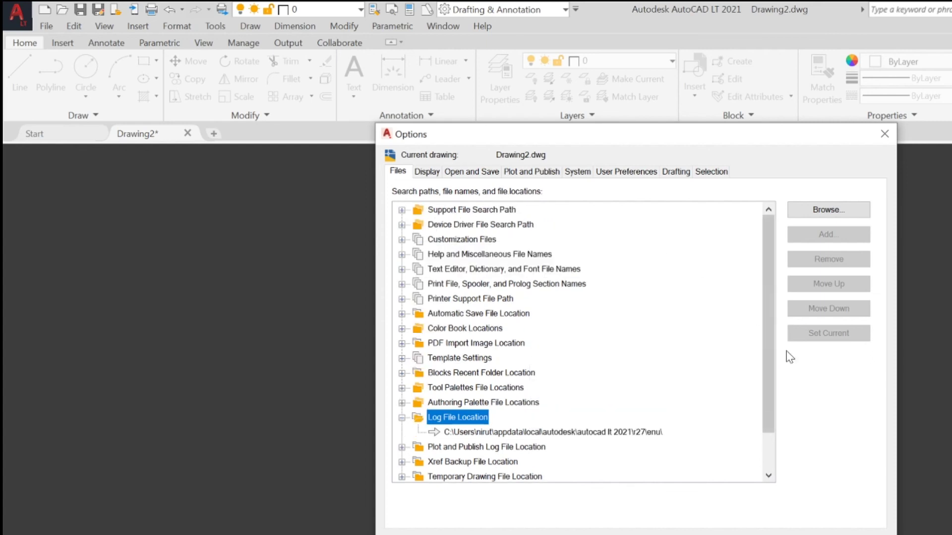
scroll(644, 397, down, 1)
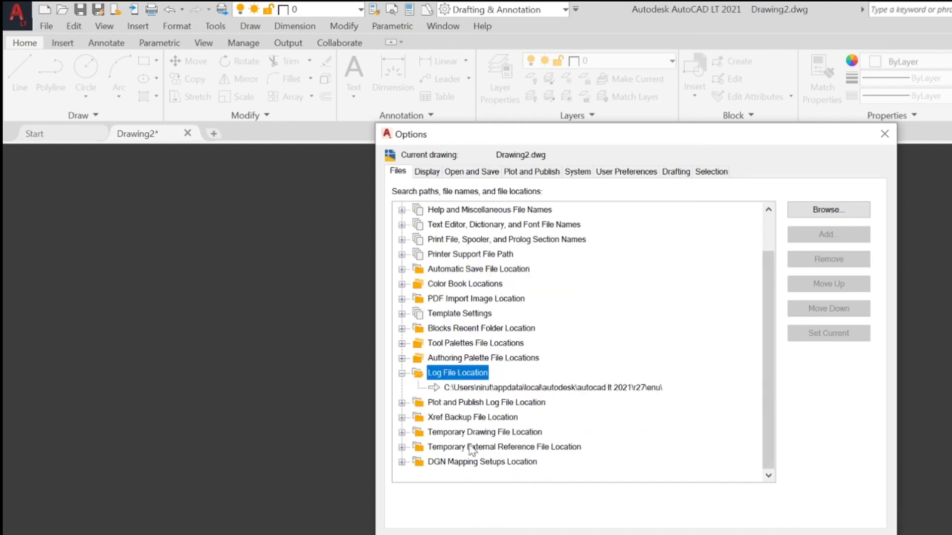
scroll(512, 290, up, 1)
click(425, 173)
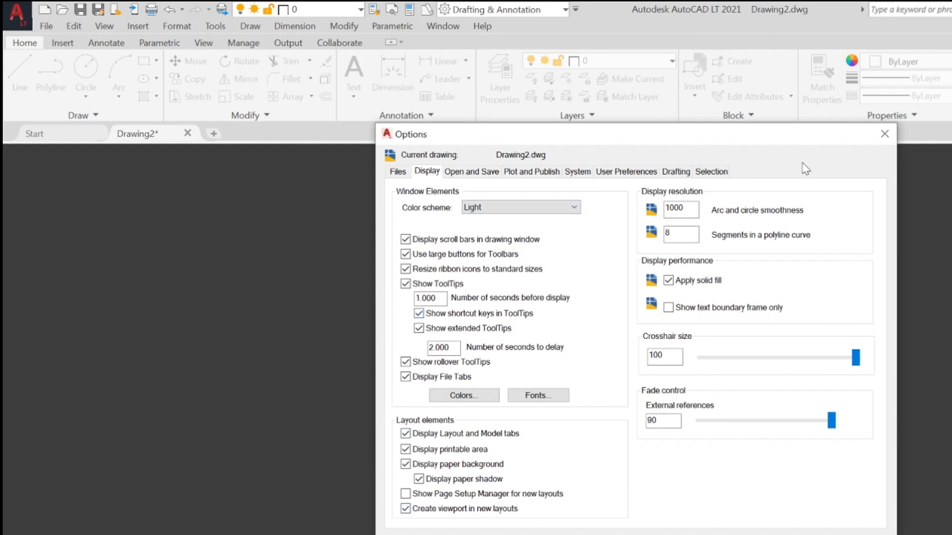
Step: Reduce the crosshair size from 100 to 82 and close Options
drag(856, 357, 828, 362)
click(480, 173)
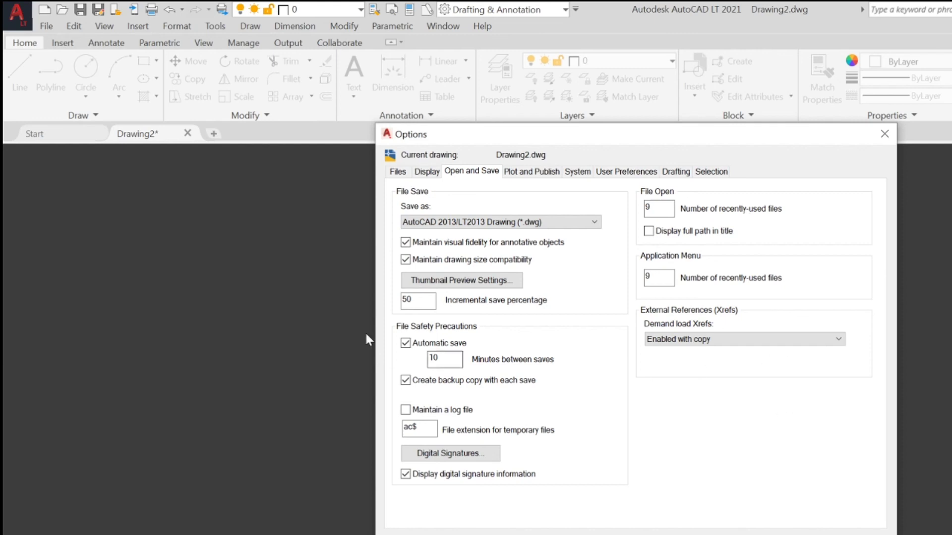
click(884, 134)
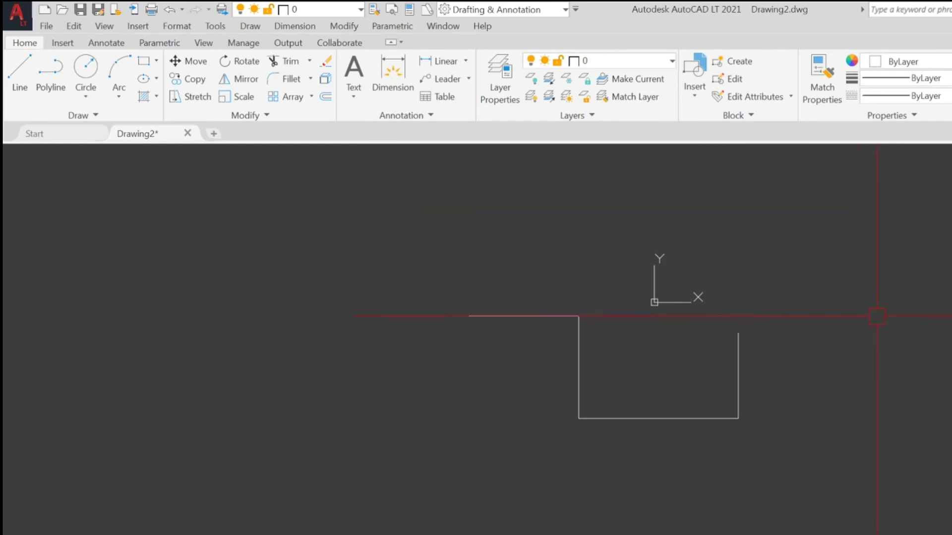
Step: Nudge the view, then open the File, Insert and Format menus in the menu bar
middle_drag(936, 378, 934, 371)
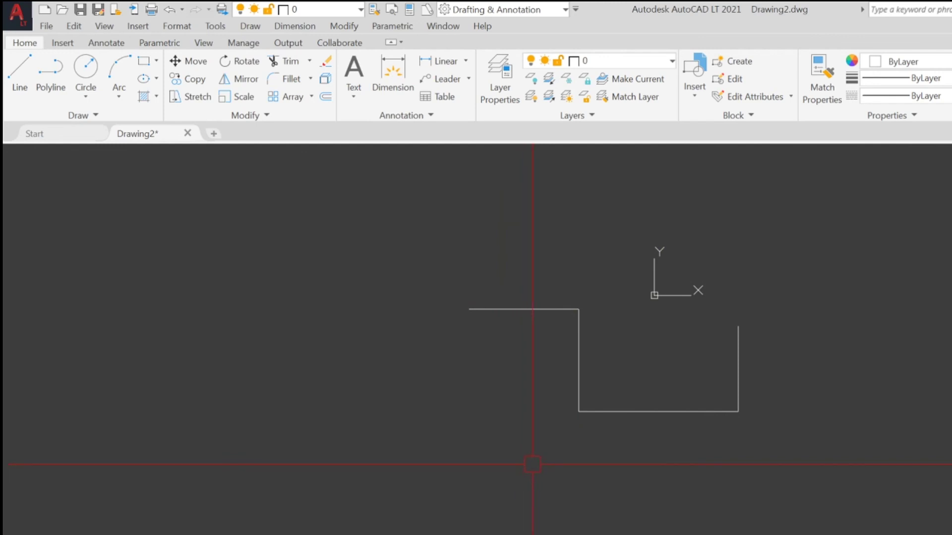
middle_drag(645, 266, 645, 272)
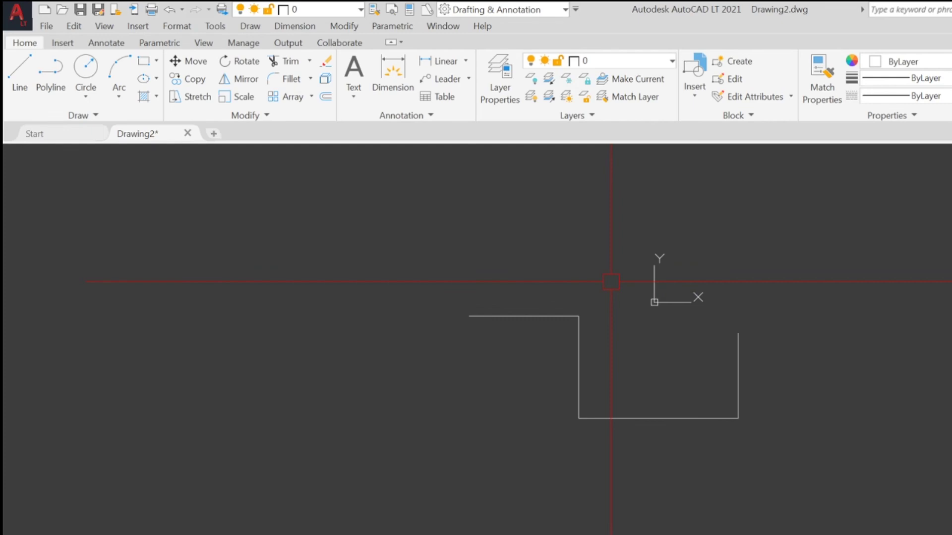
middle_drag(130, 199, 129, 193)
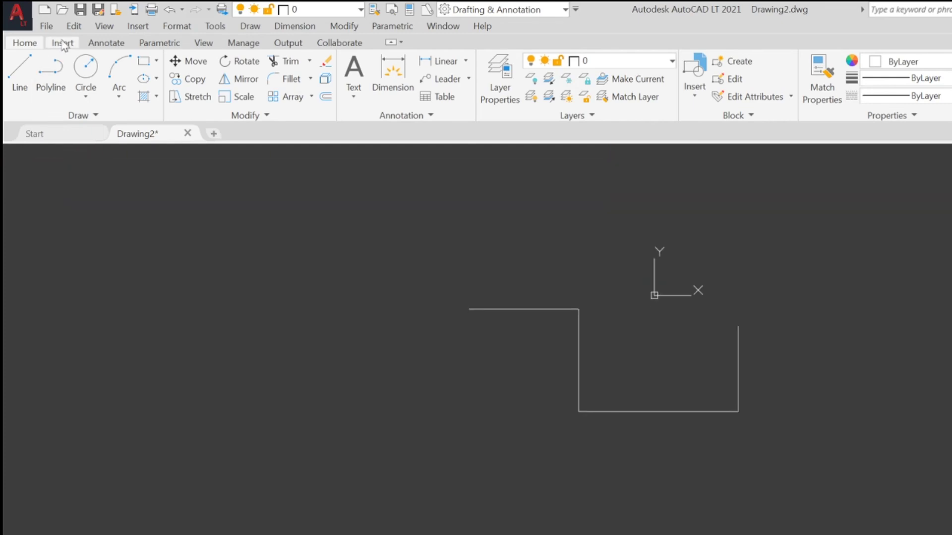
click(47, 27)
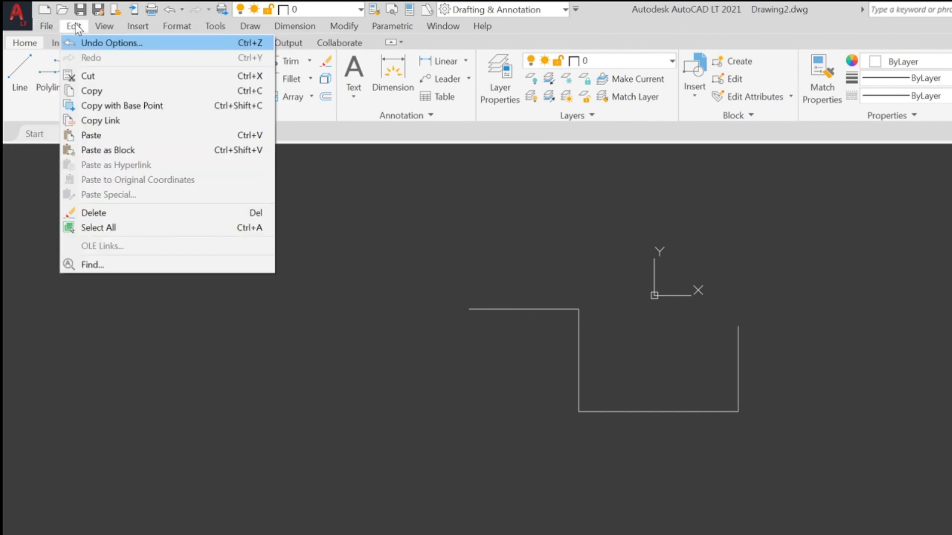
click(134, 26)
click(174, 28)
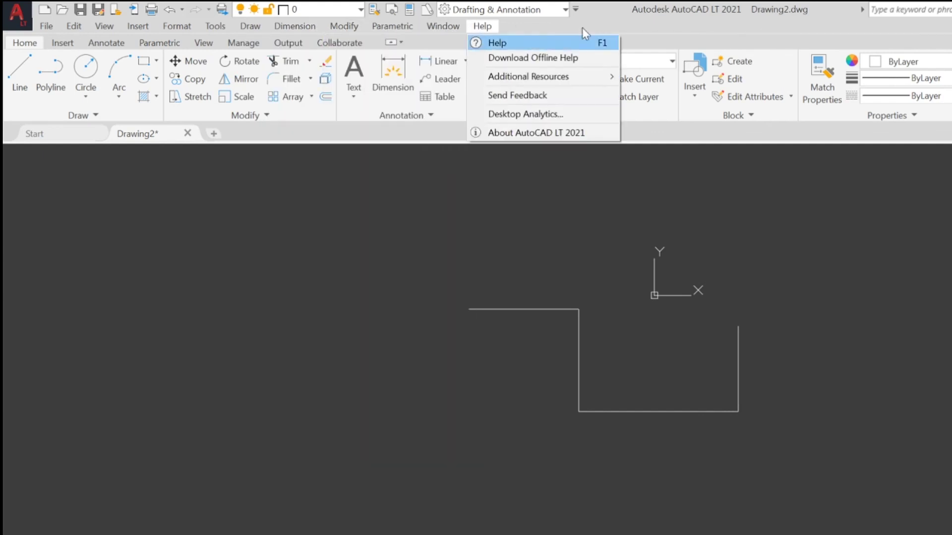
Step: Dismiss the Help commands list, leaving Drawing2's stepped line shape visible on the dark drawing area
click(792, 29)
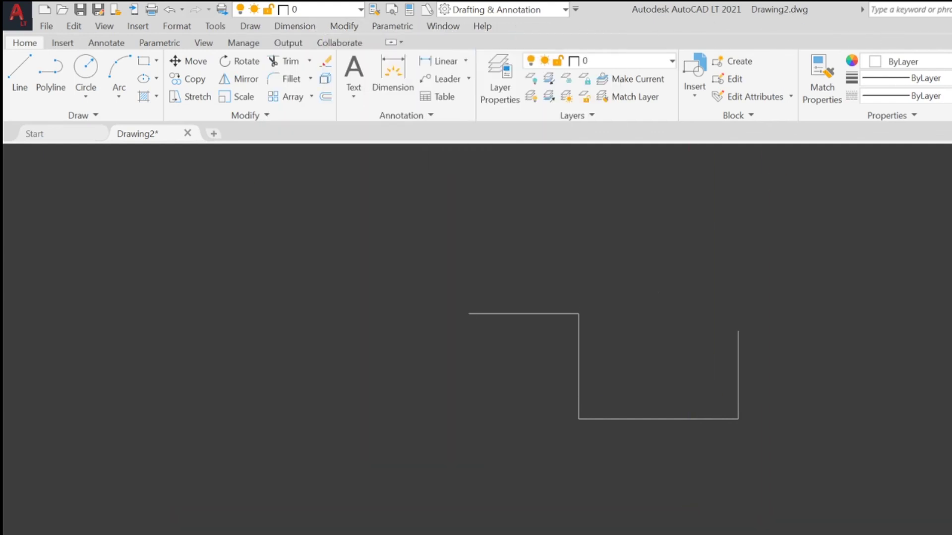